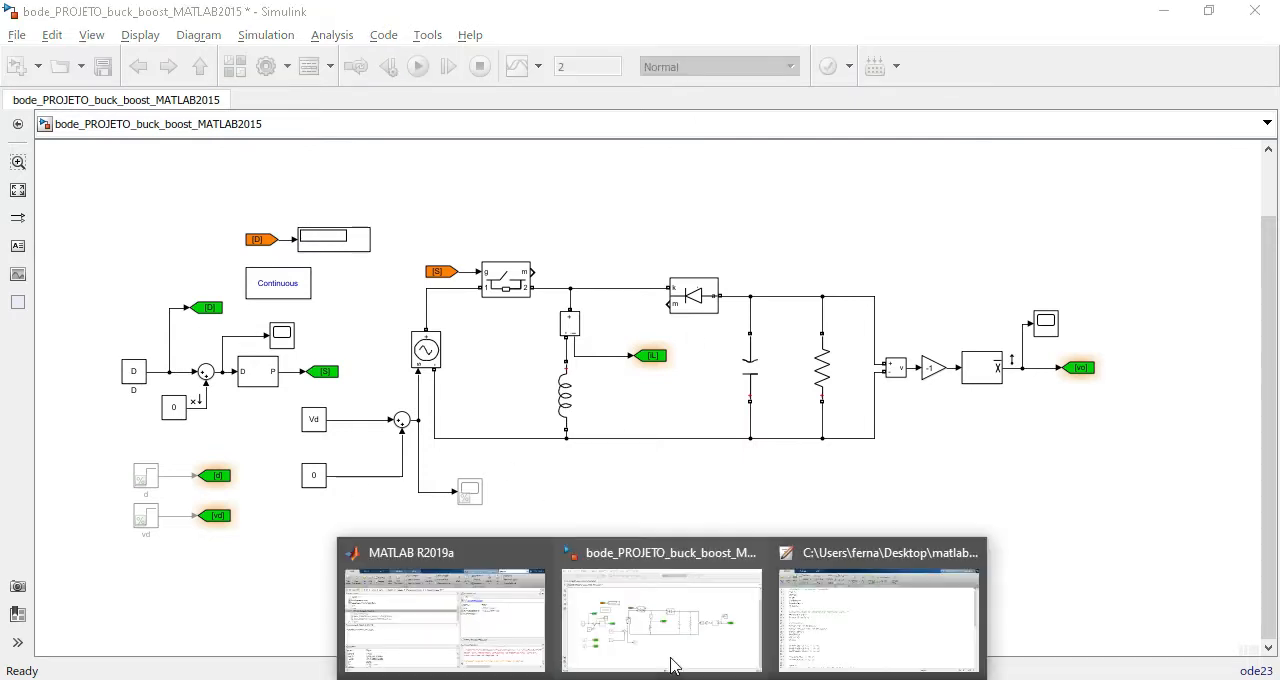
Review the Equacoes_buck_boost.m script from its simulation parameters to its transfer function extraction.
{"action": "left_click", "coordinate": [808, 606]}
{"action": "scroll", "coordinate": [215, 250], "scroll_direction": "down", "scroll_amount": 10}
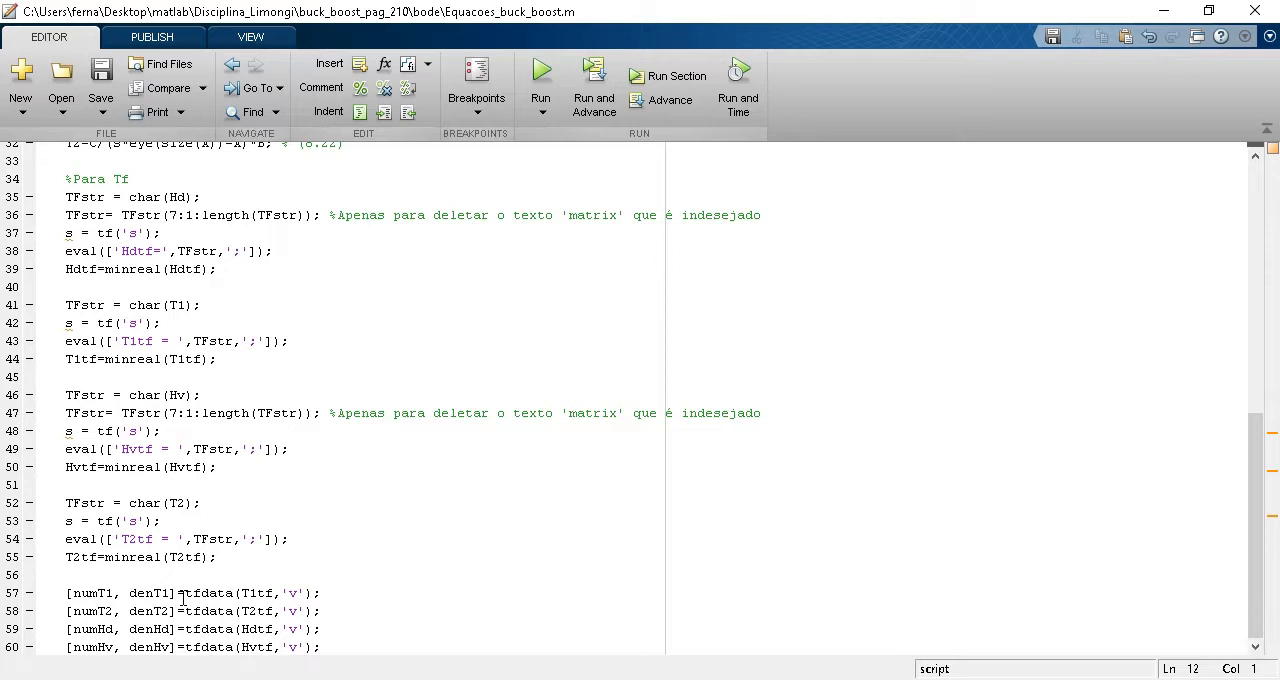
{"action": "scroll", "coordinate": [289, 531], "scroll_direction": "up", "scroll_amount": 10}
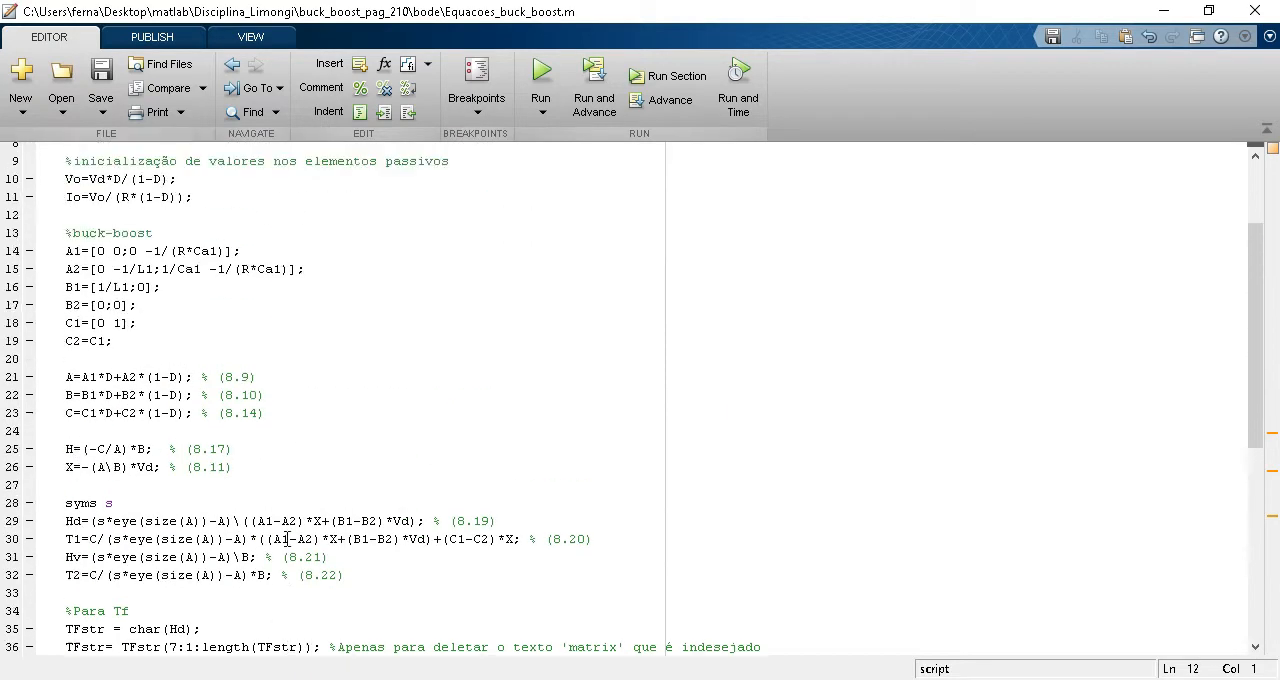
{"action": "left_click", "coordinate": [1163, 12]}
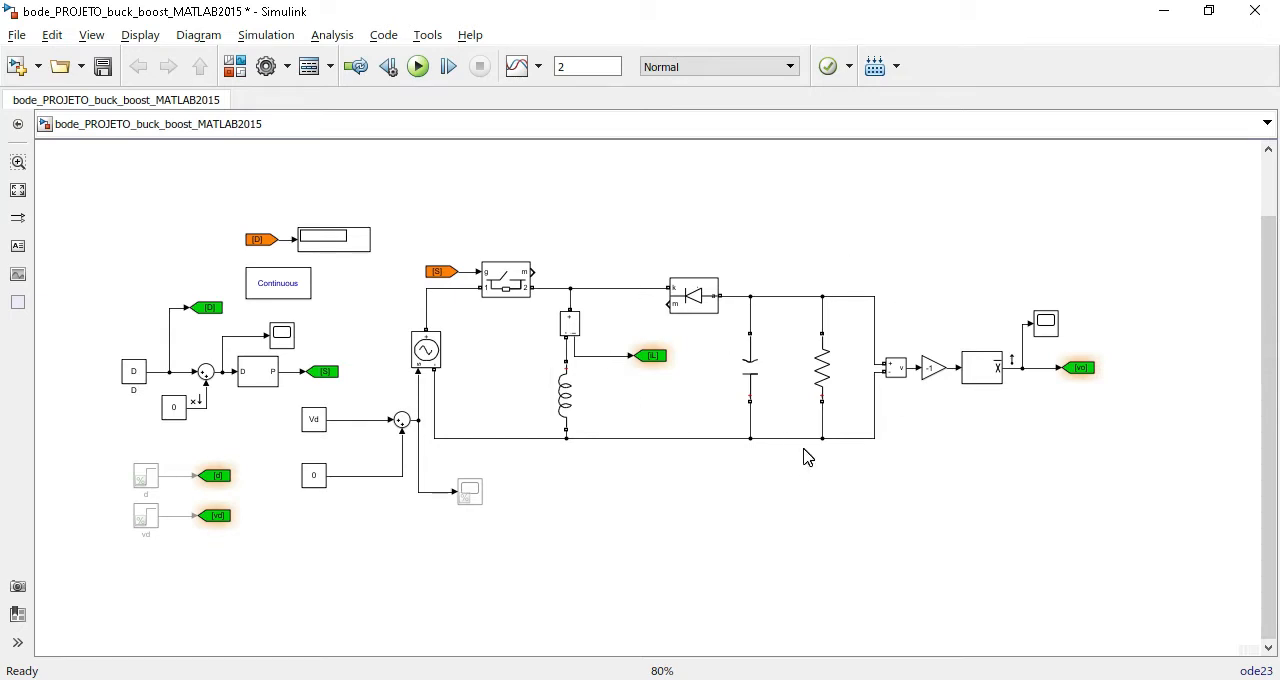
Run the Equacoes_buck_boost.m script, changing the MATLAB current folder to the script's own folder.
{"action": "left_click", "coordinate": [1163, 11]}
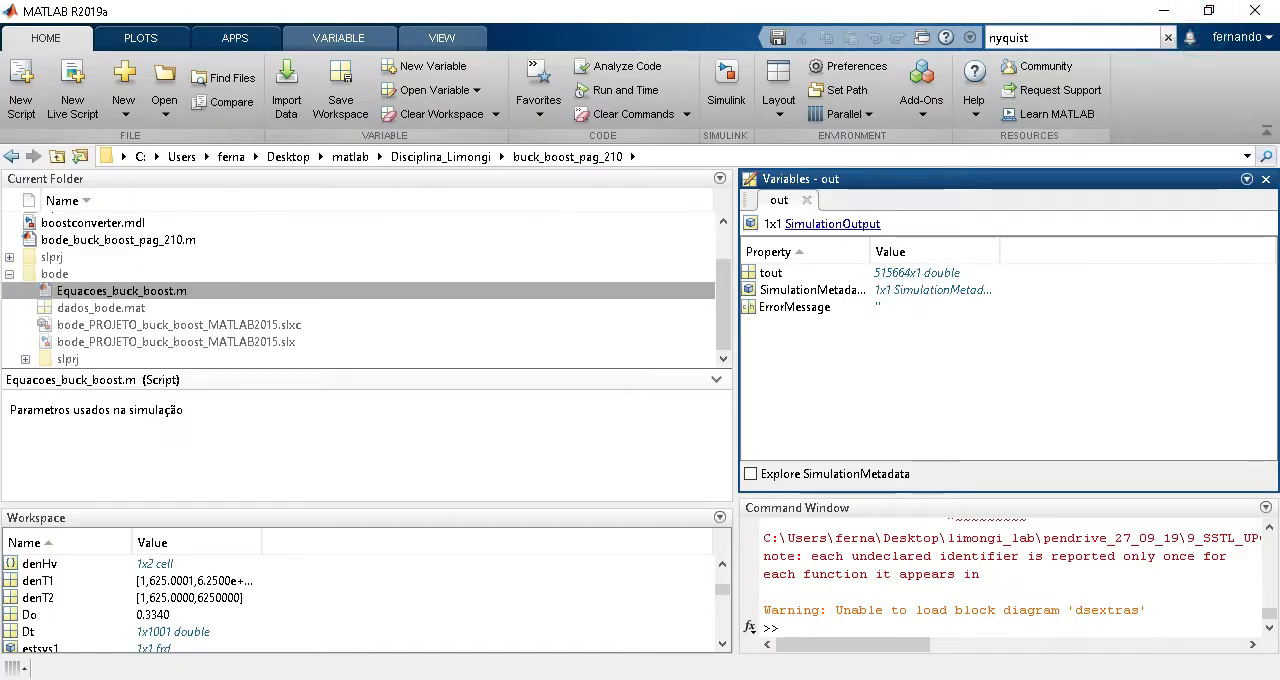
{"action": "mouse_move", "coordinate": [857, 607]}
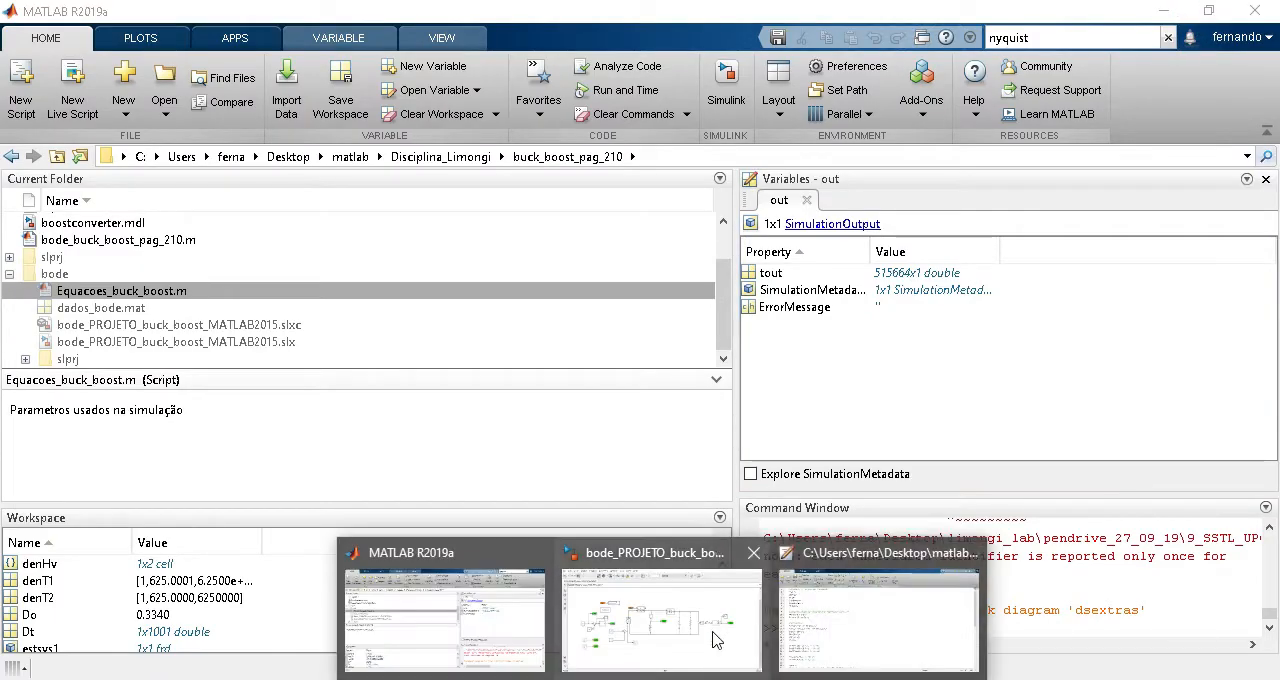
{"action": "left_click", "coordinate": [836, 642]}
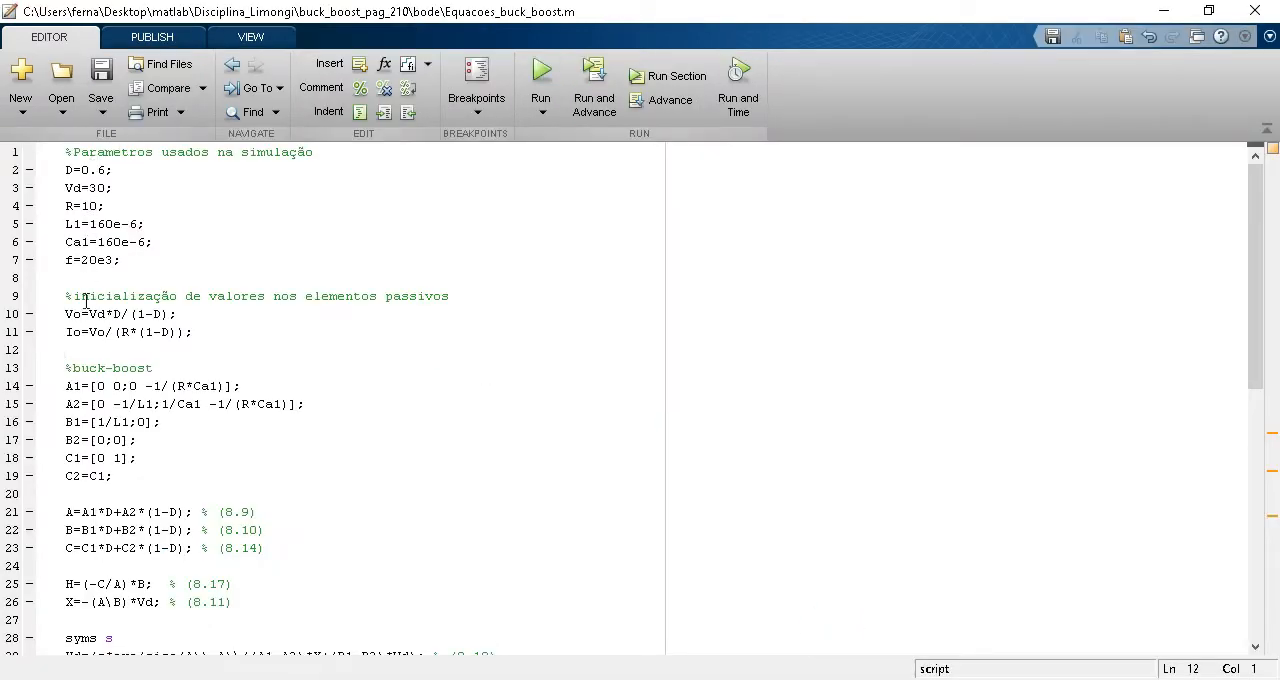
{"action": "left_click", "coordinate": [542, 80]}
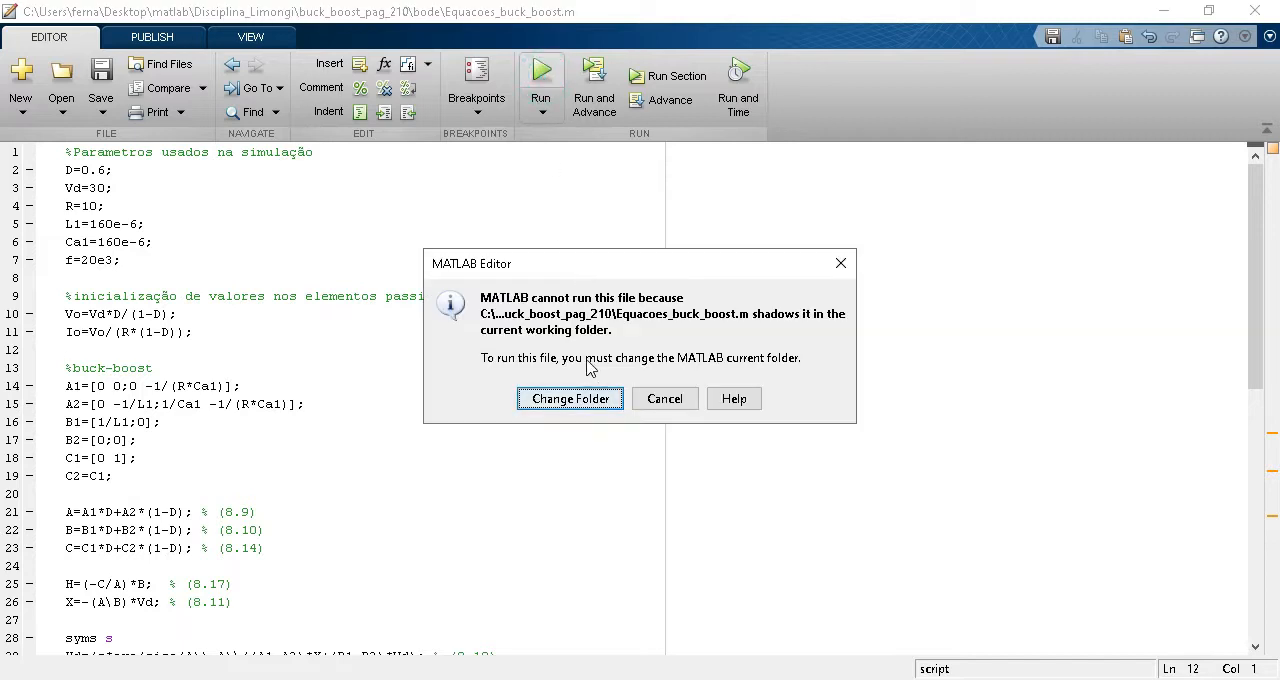
{"action": "left_click", "coordinate": [572, 398]}
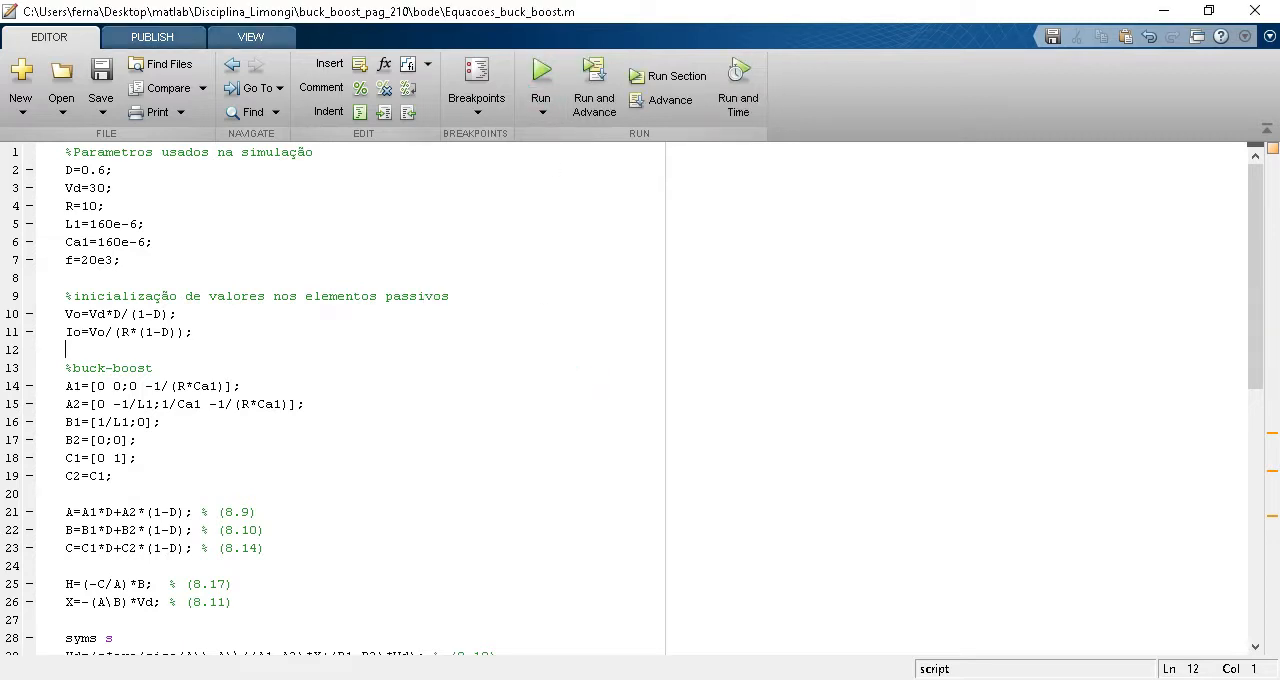
Examine the script's minimal-realization lines, in particular the T1tf and Hvtf transfer functions.
{"action": "mouse_move", "coordinate": [662, 679]}
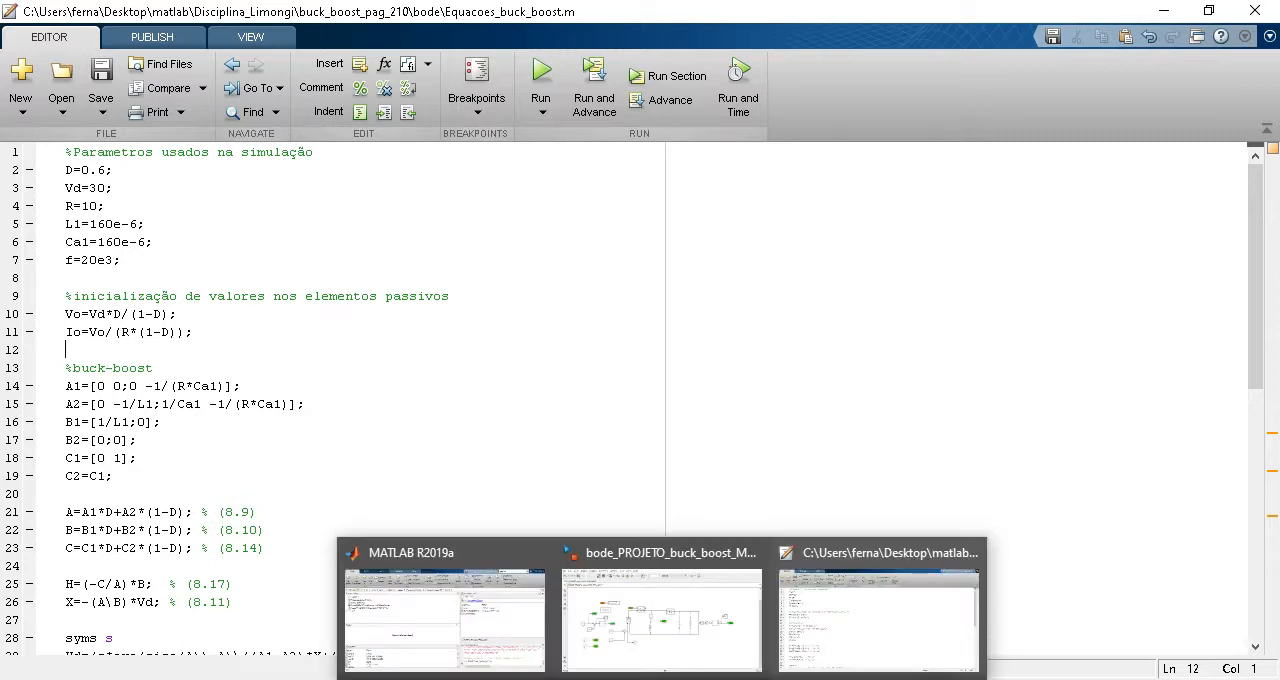
{"action": "left_click", "coordinate": [308, 416]}
{"action": "scroll", "coordinate": [308, 416], "scroll_direction": "down", "scroll_amount": 10}
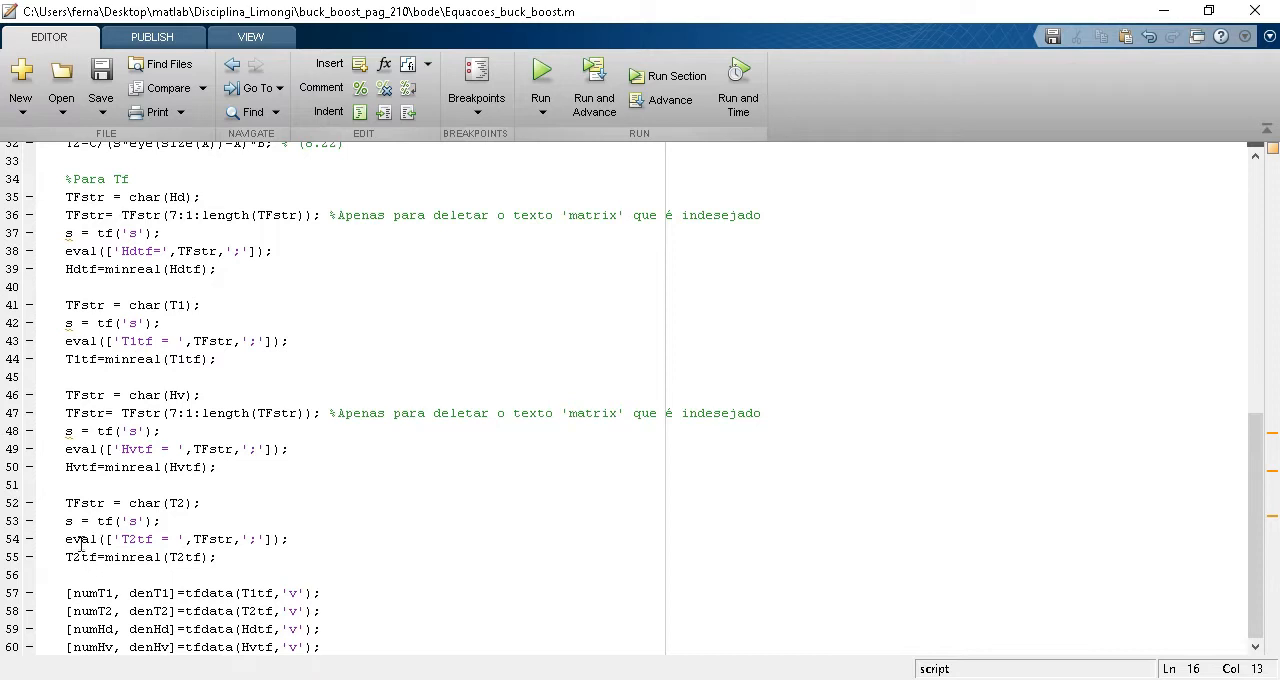
{"action": "left_click", "coordinate": [91, 362]}
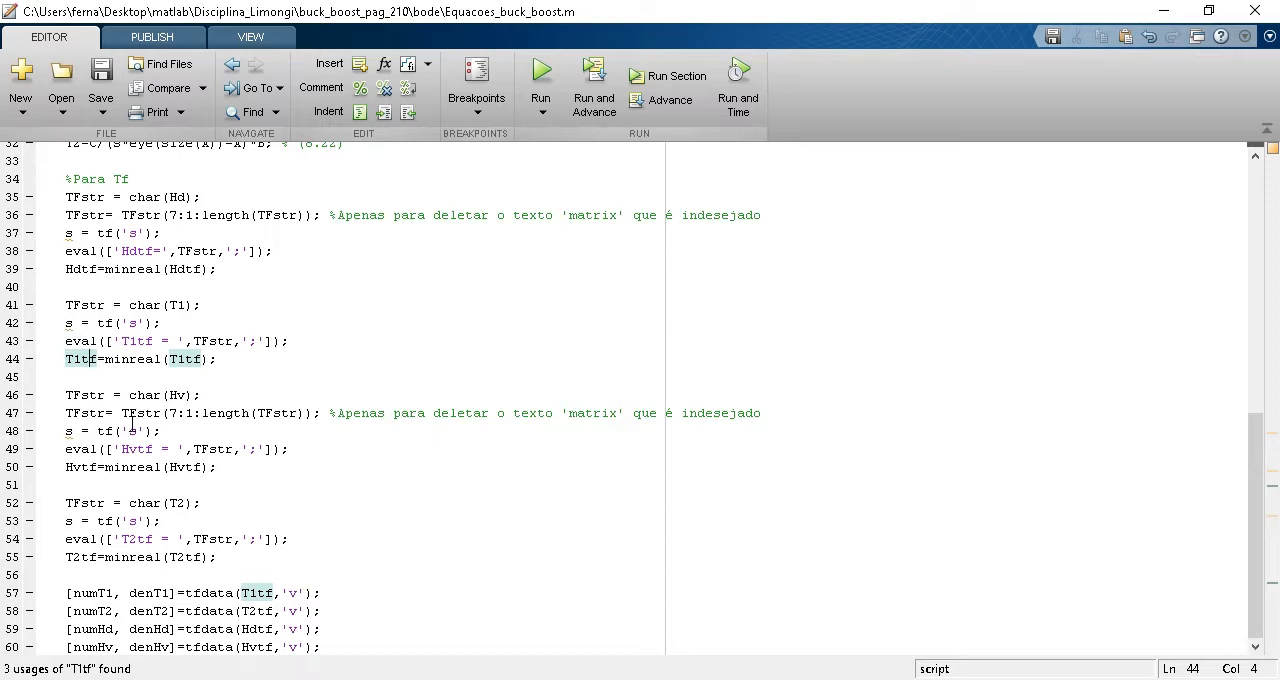
{"action": "double_click", "coordinate": [75, 469]}
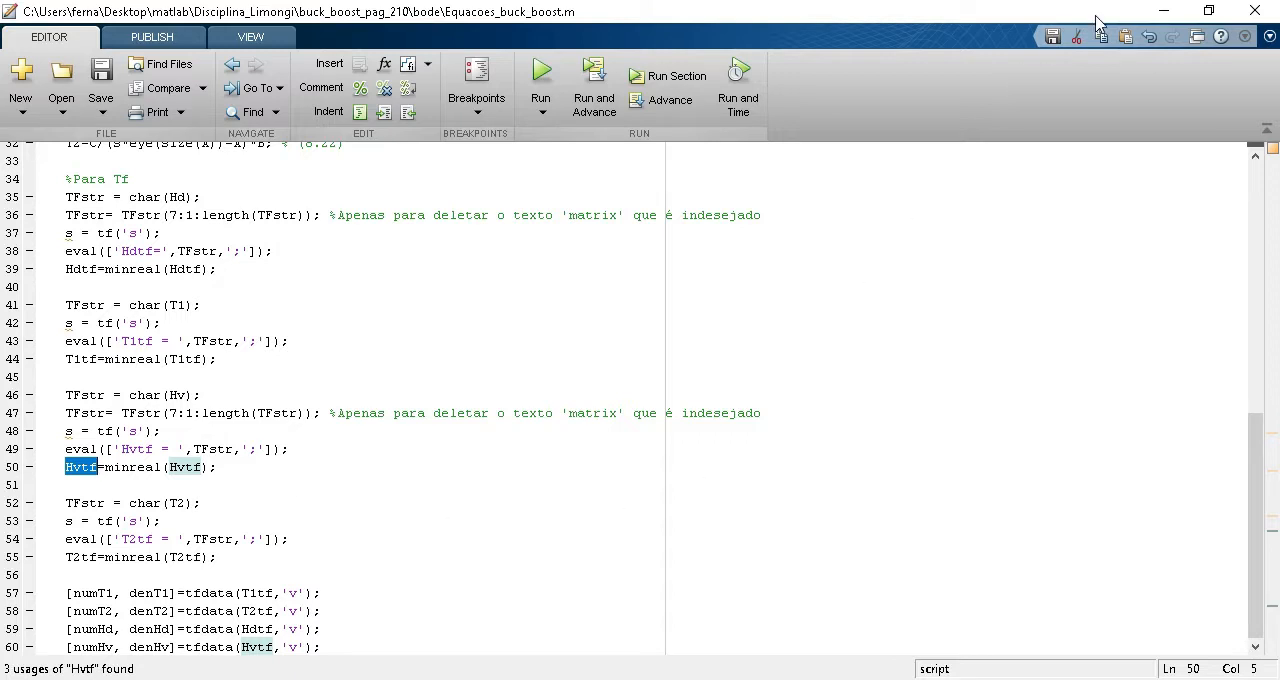
Switch to the buck-boost Simulink model and look over the circuit from the duty-cycle input to the output voltage.
{"action": "left_click", "coordinate": [1163, 11]}
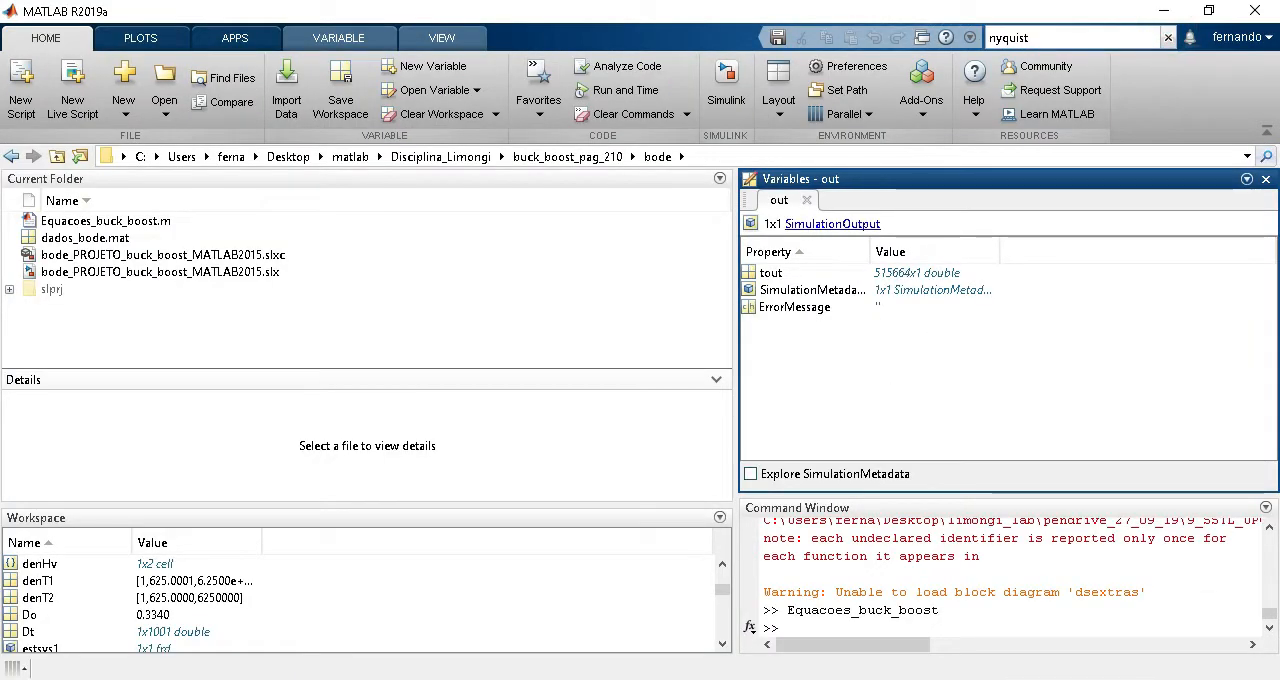
{"action": "mouse_move", "coordinate": [856, 625]}
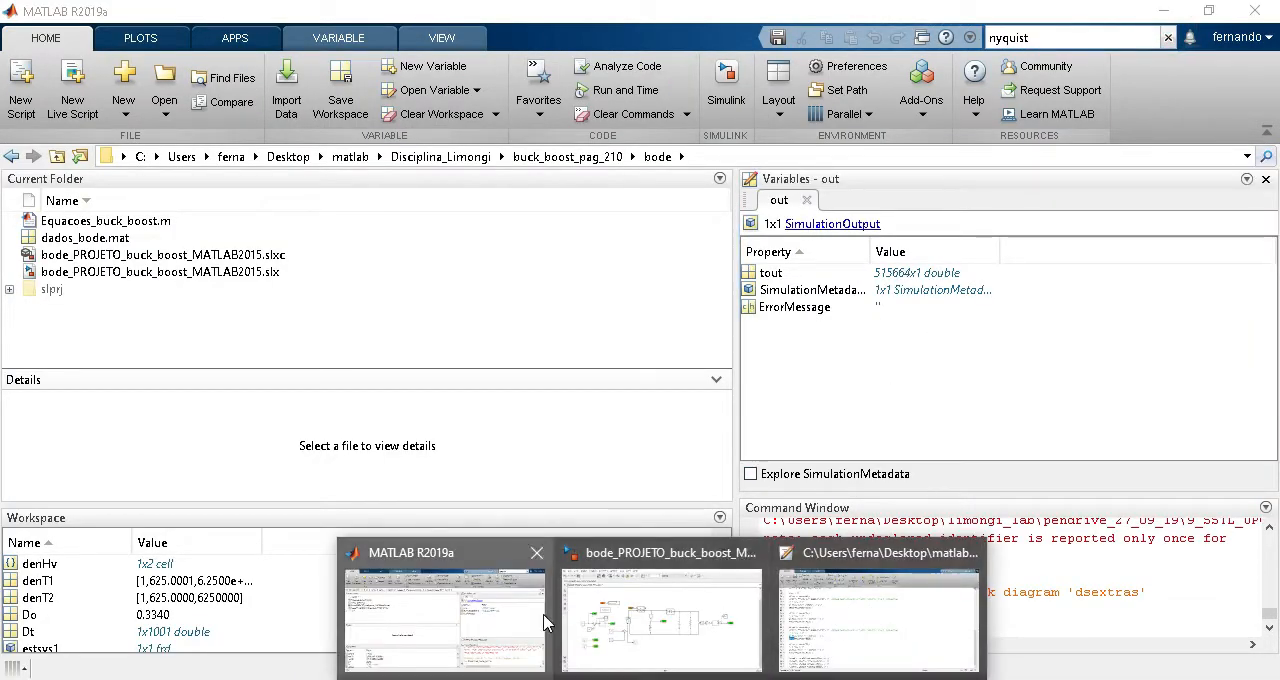
{"action": "left_click", "coordinate": [624, 612]}
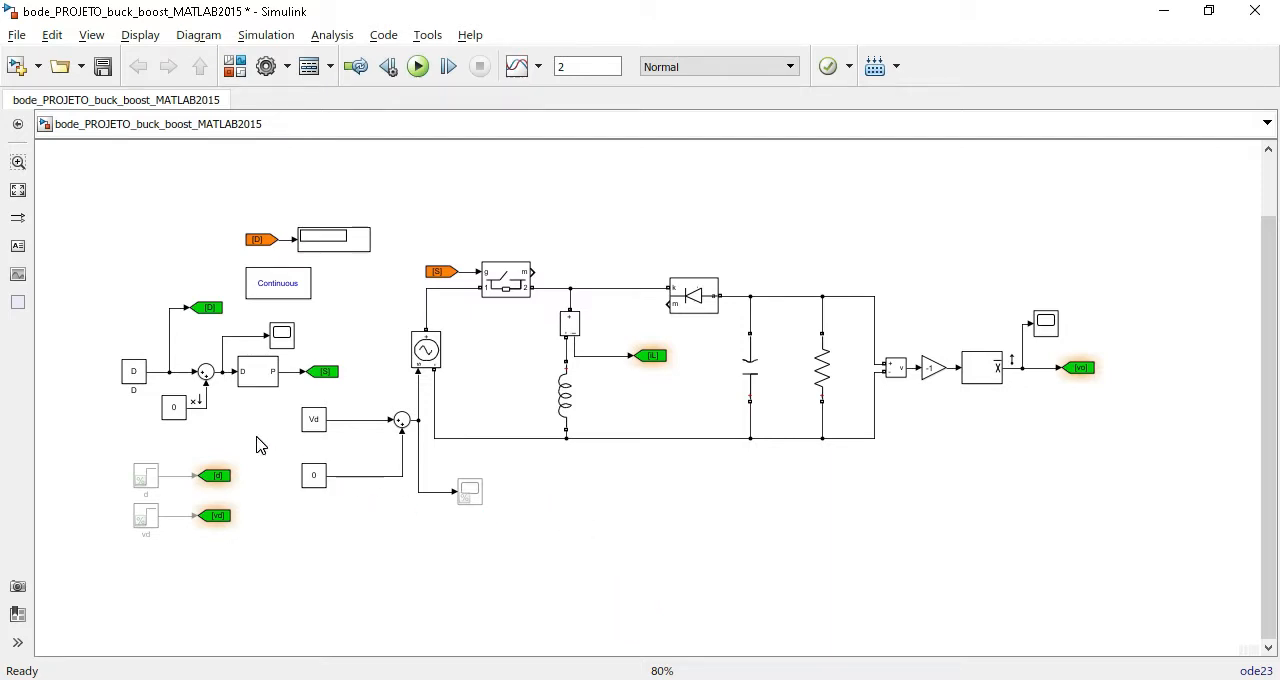
{"action": "scroll", "coordinate": [252, 436], "scroll_direction": "up", "scroll_amount": 2}
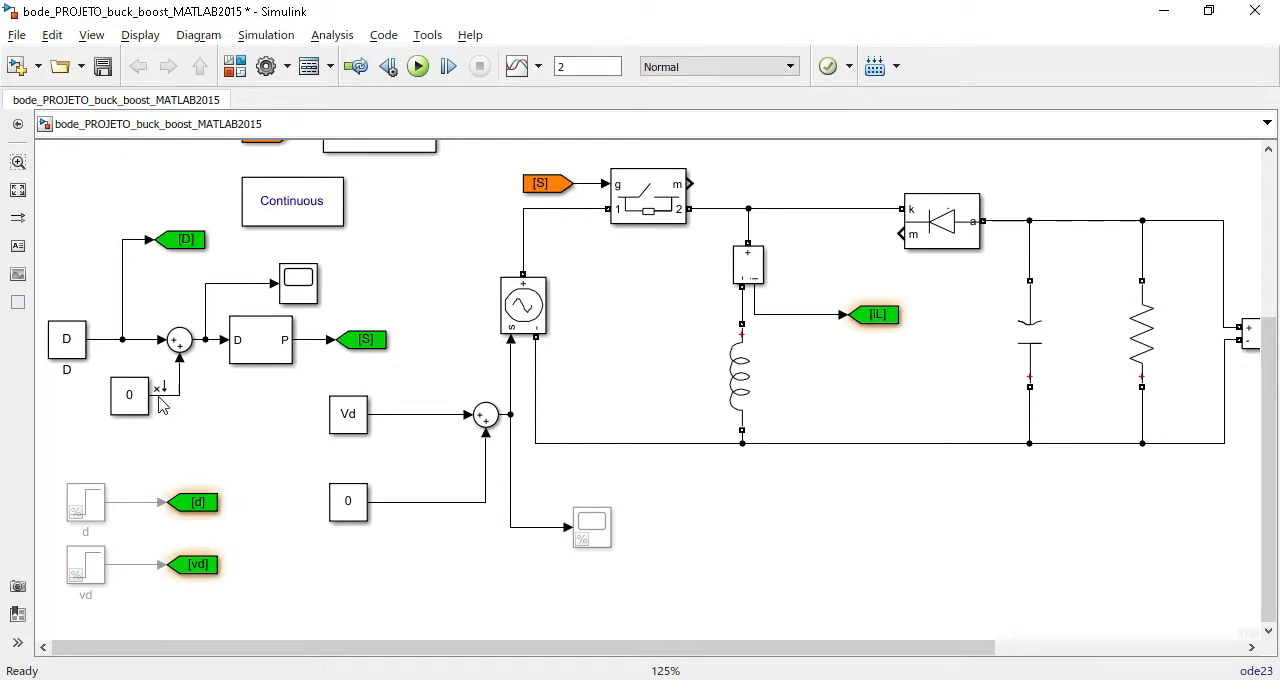
{"action": "scroll", "coordinate": [585, 440], "scroll_direction": "right", "scroll_amount": 5}
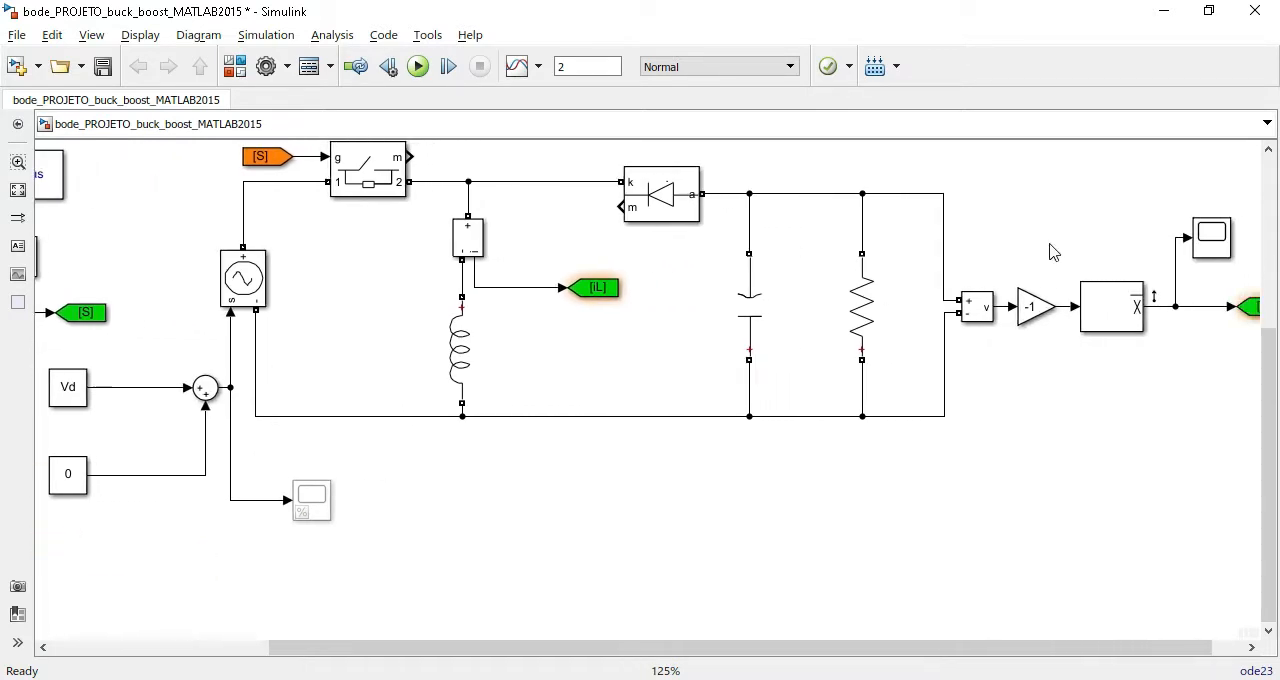
{"action": "scroll", "coordinate": [491, 420], "scroll_direction": "left", "scroll_amount": 7}
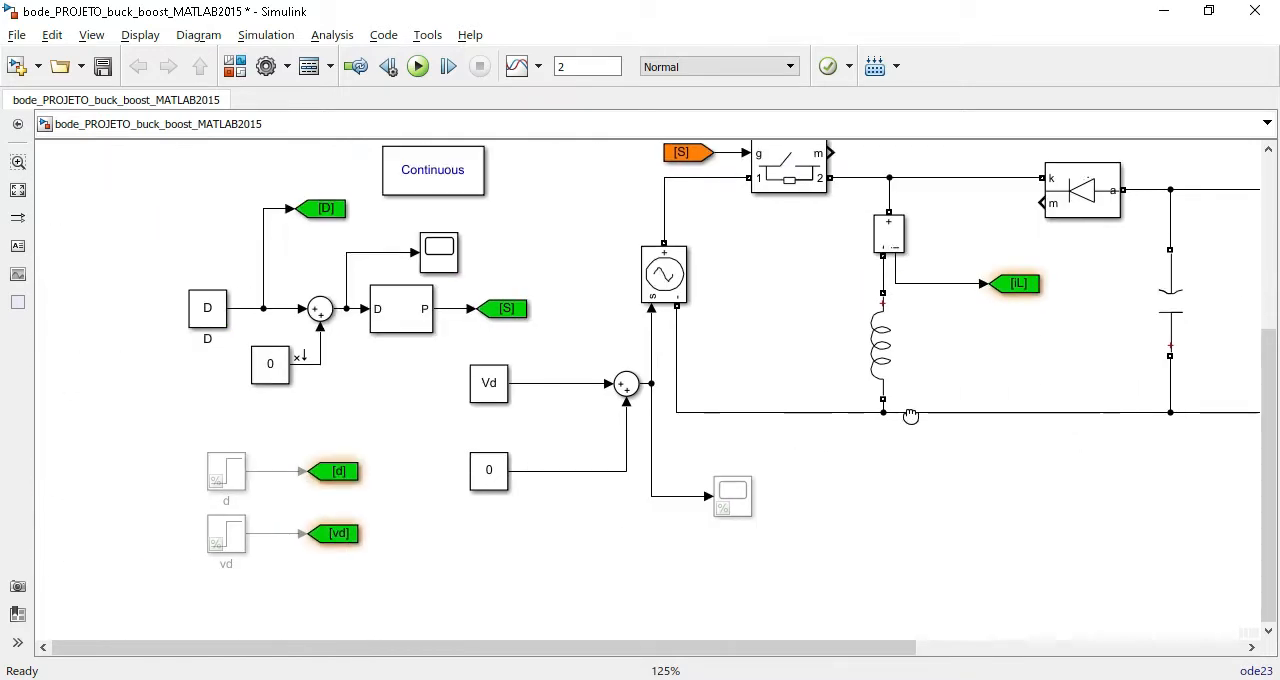
Mark the signal from the zero constant feeding the duty-cycle sum as an Open-loop Input linear analysis point.
{"action": "right_click", "coordinate": [310, 365]}
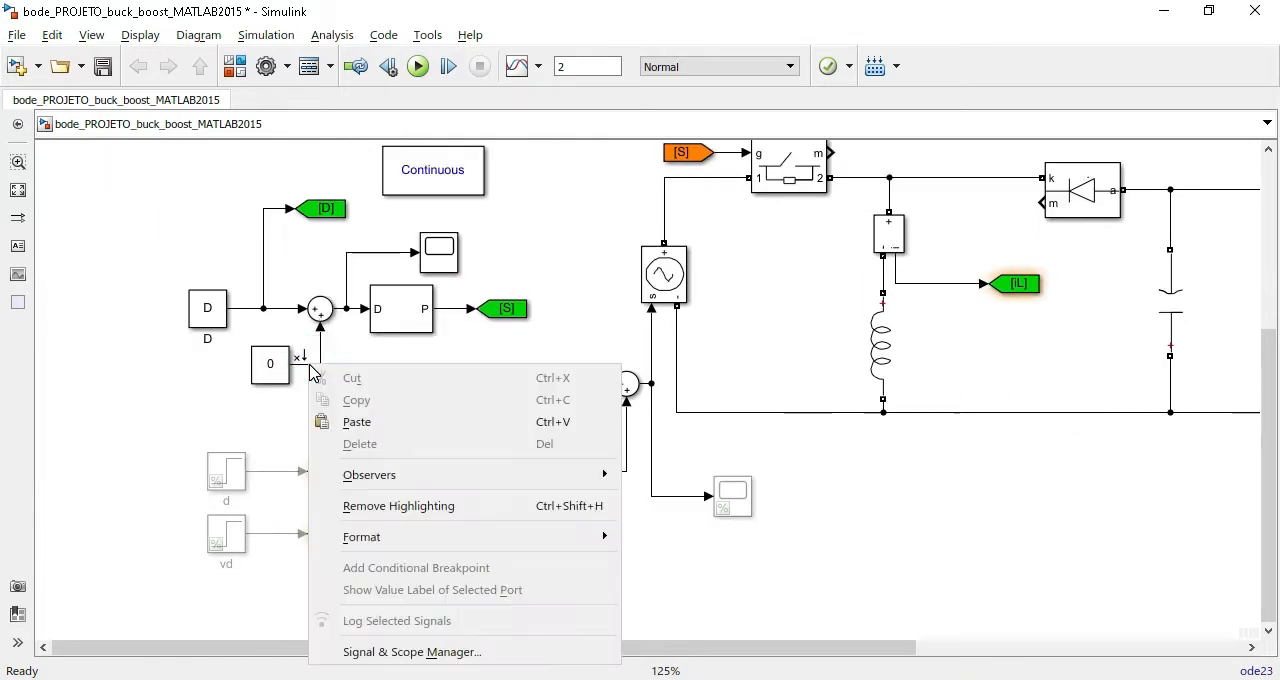
{"action": "key", "text": "Escape"}
{"action": "right_click", "coordinate": [314, 362]}
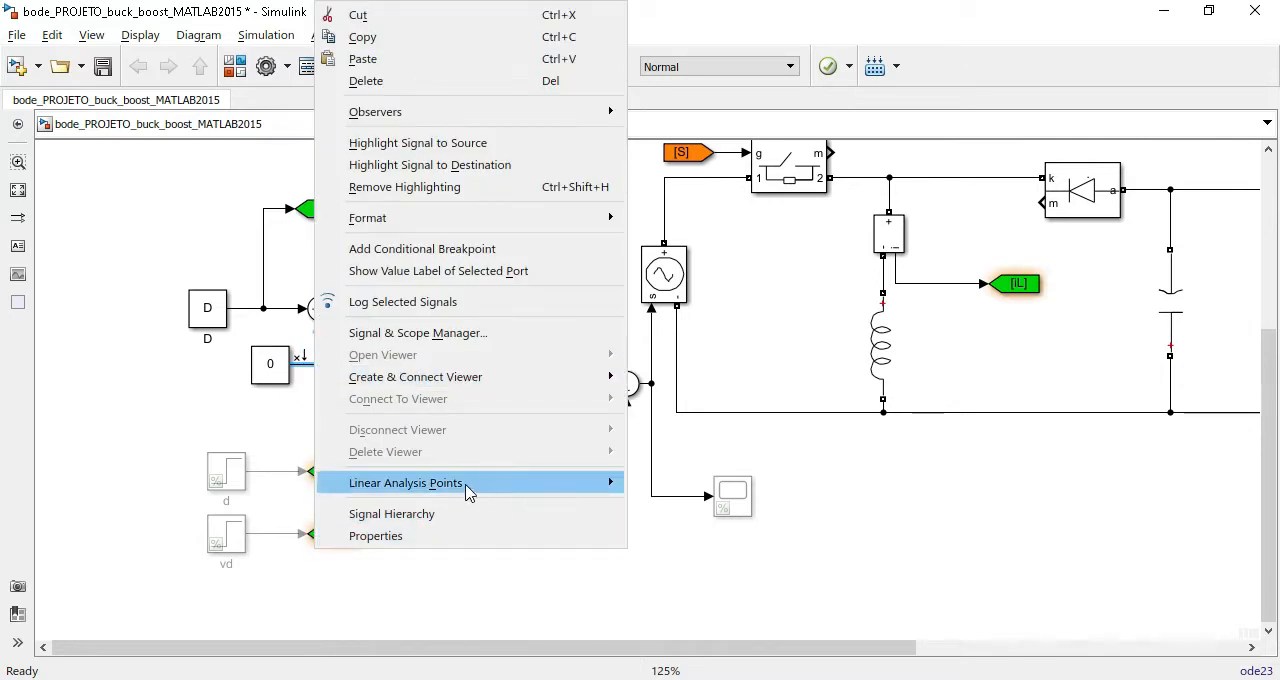
{"action": "mouse_move", "coordinate": [468, 490]}
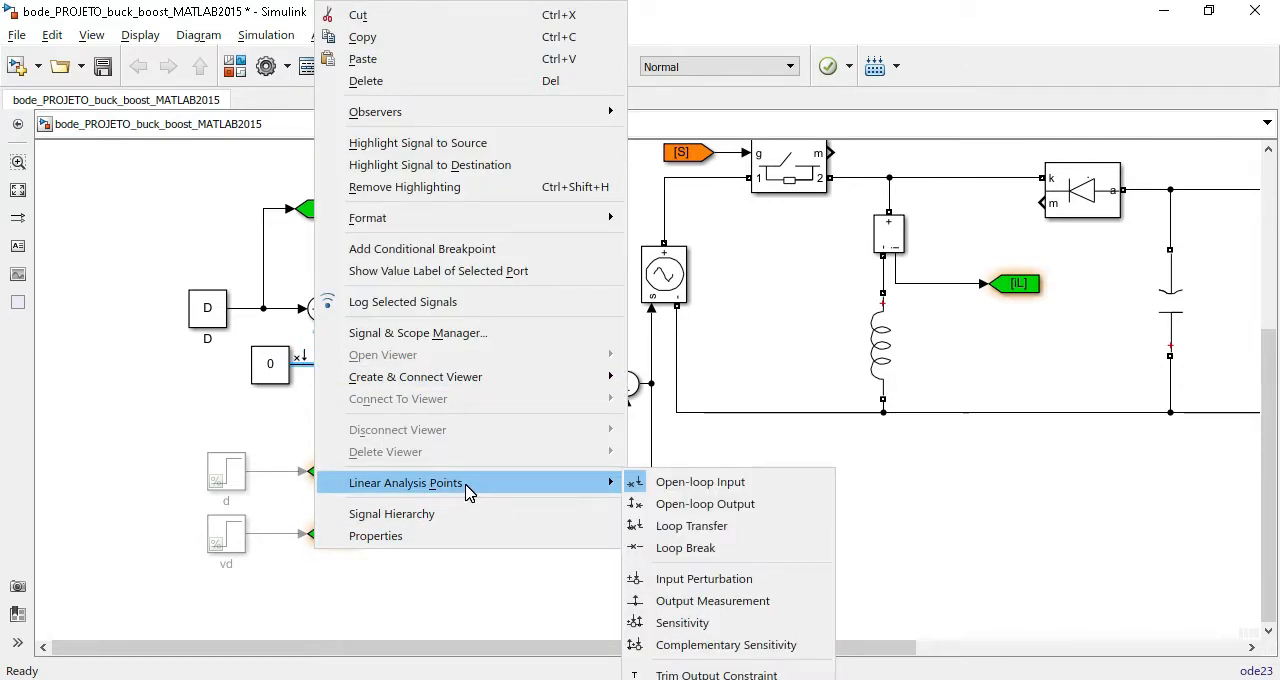
{"action": "left_click", "coordinate": [706, 483]}
{"action": "right_click", "coordinate": [309, 372]}
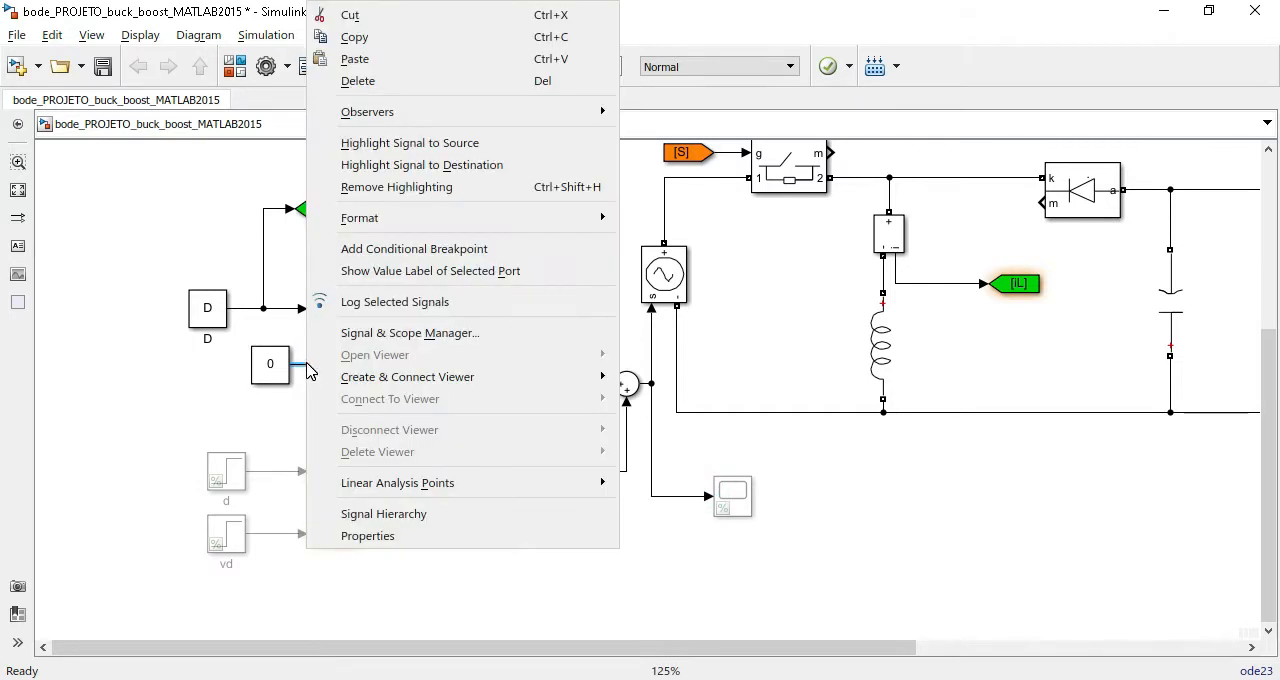
{"action": "mouse_move", "coordinate": [590, 485]}
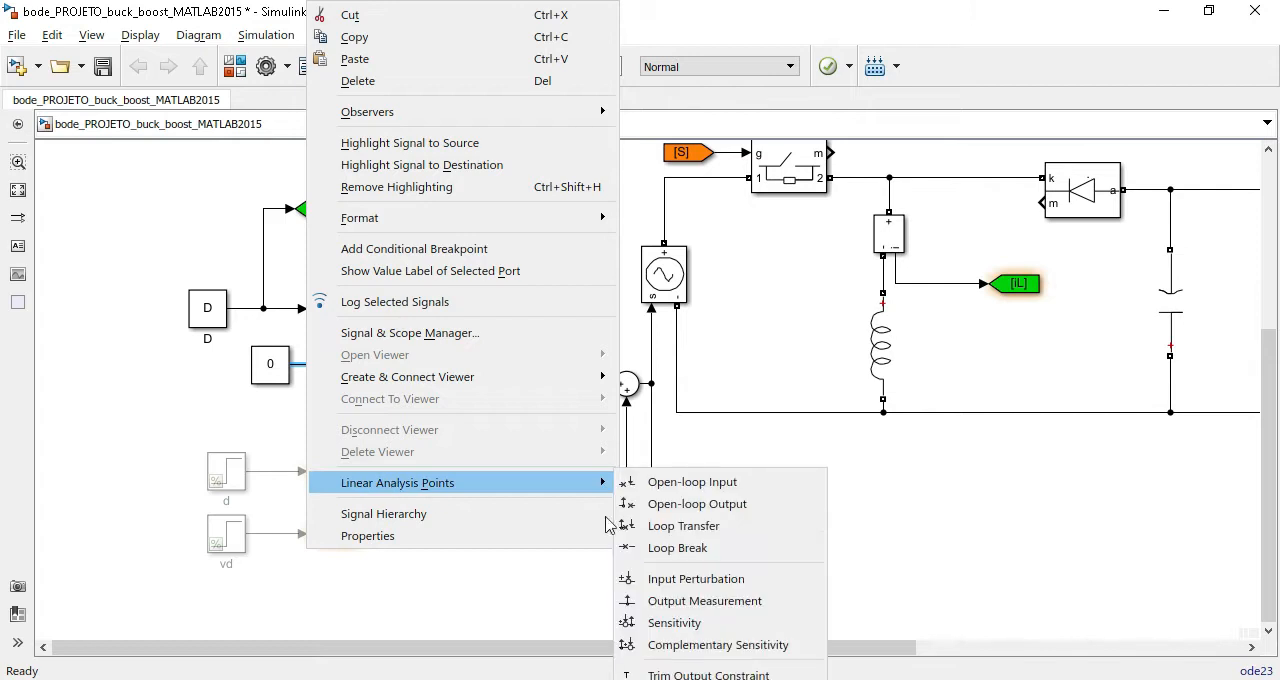
{"action": "left_click", "coordinate": [722, 485]}
Mark the signal leaving the mean block toward the vo tag as an Output Measurement linear analysis point.
{"action": "left_click_drag", "start_coordinate": [1036, 375], "coordinate": [486, 531]}
{"action": "right_click", "coordinate": [1035, 455]}
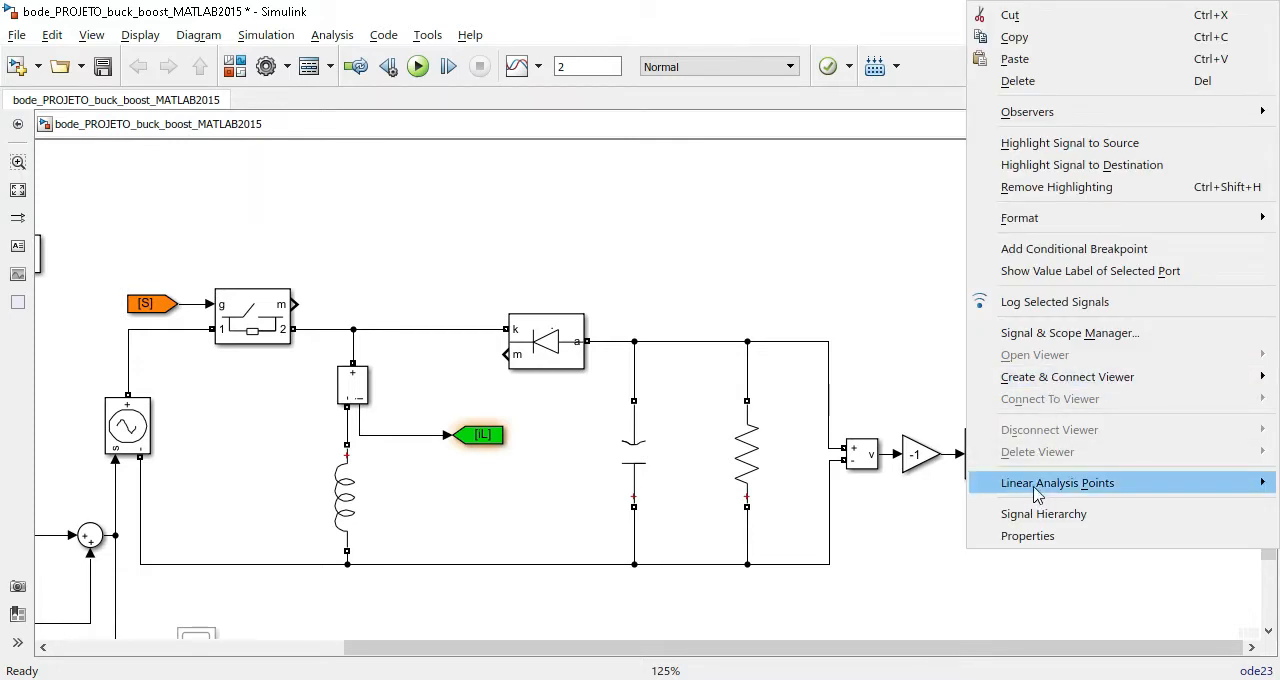
{"action": "mouse_move", "coordinate": [1034, 487]}
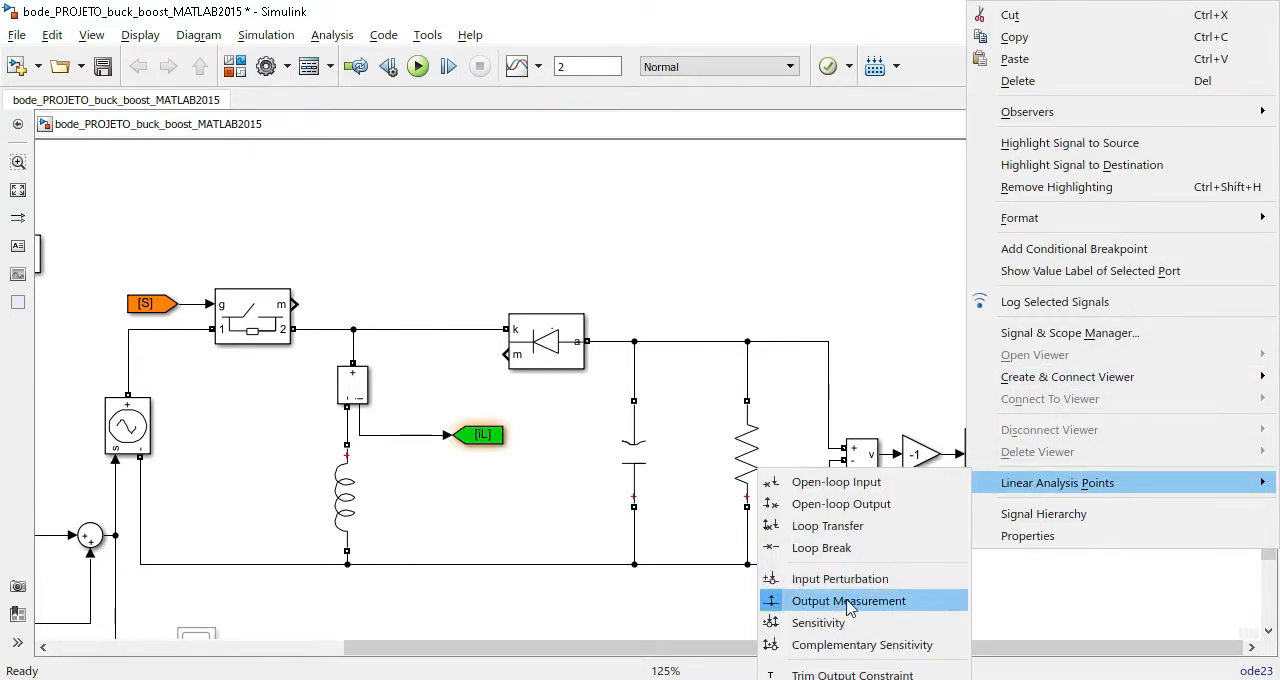
{"action": "left_click", "coordinate": [816, 604]}
{"action": "left_click_drag", "start_coordinate": [535, 532], "coordinate": [775, 494]}
{"action": "scroll", "coordinate": [878, 449], "scroll_direction": "down", "scroll_amount": 2}
{"action": "left_click", "coordinate": [866, 546]}
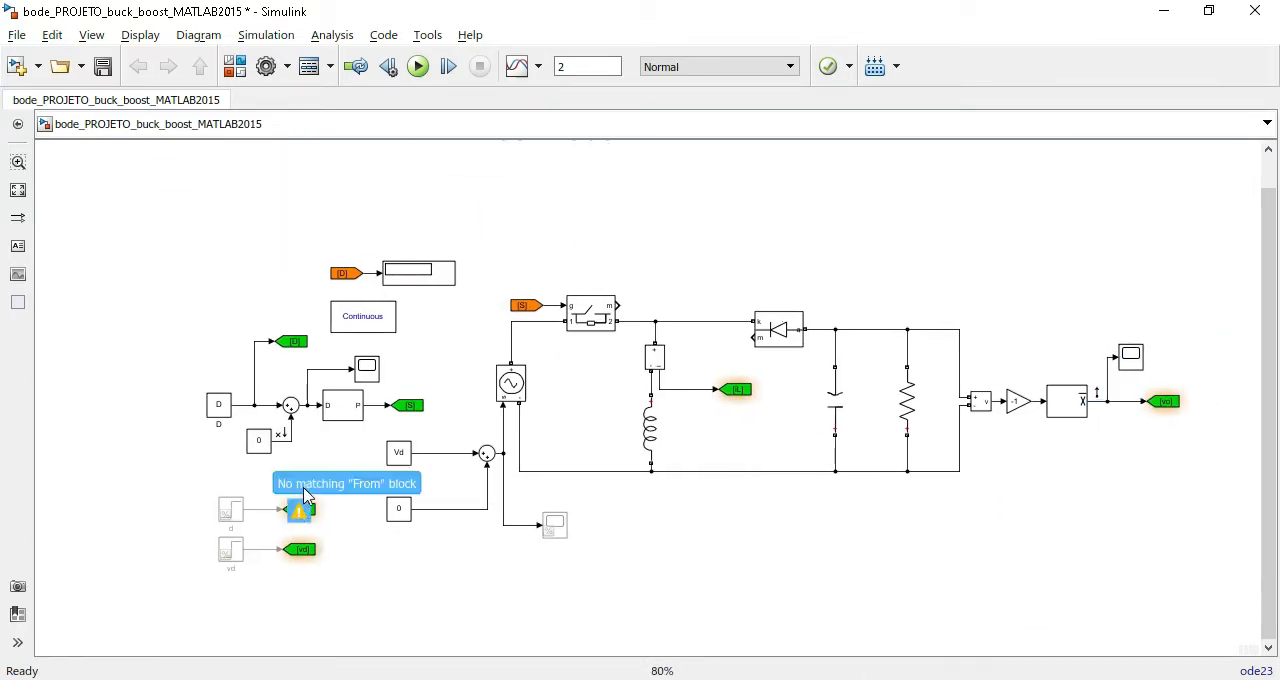
{"action": "left_click", "coordinate": [258, 442]}
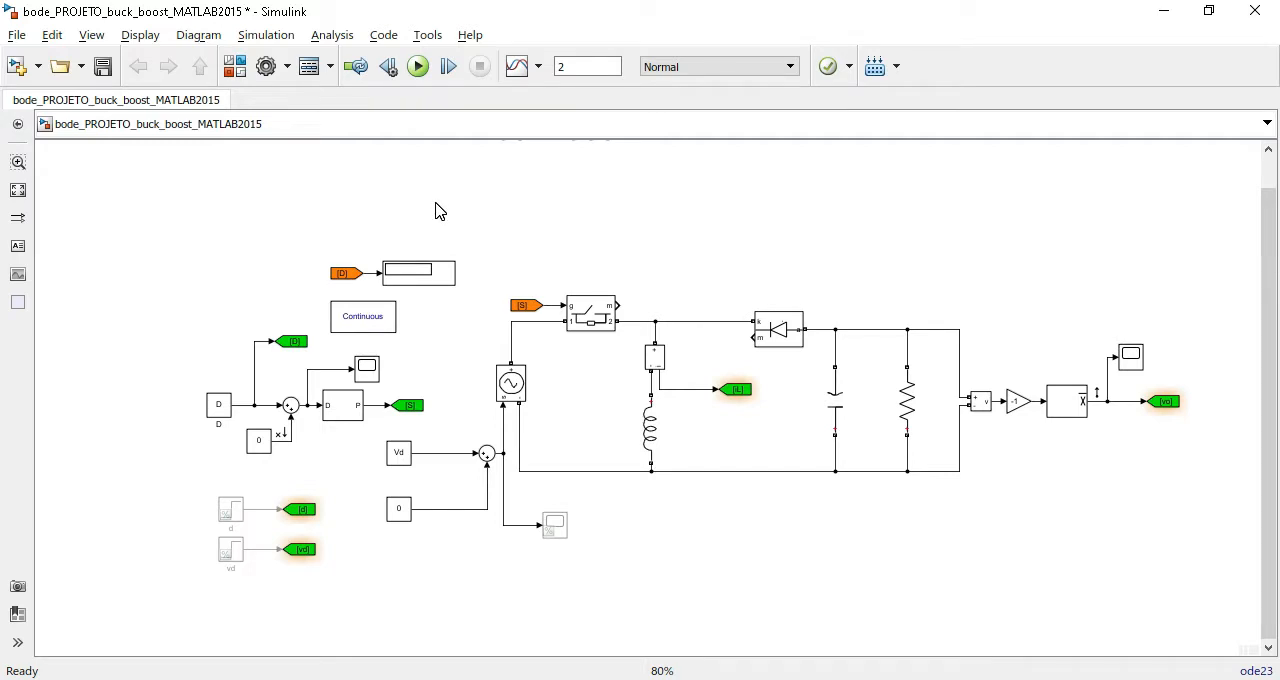
Check the max step size and relative tolerance in the model's solver configuration parameters.
{"action": "left_click", "coordinate": [266, 66]}
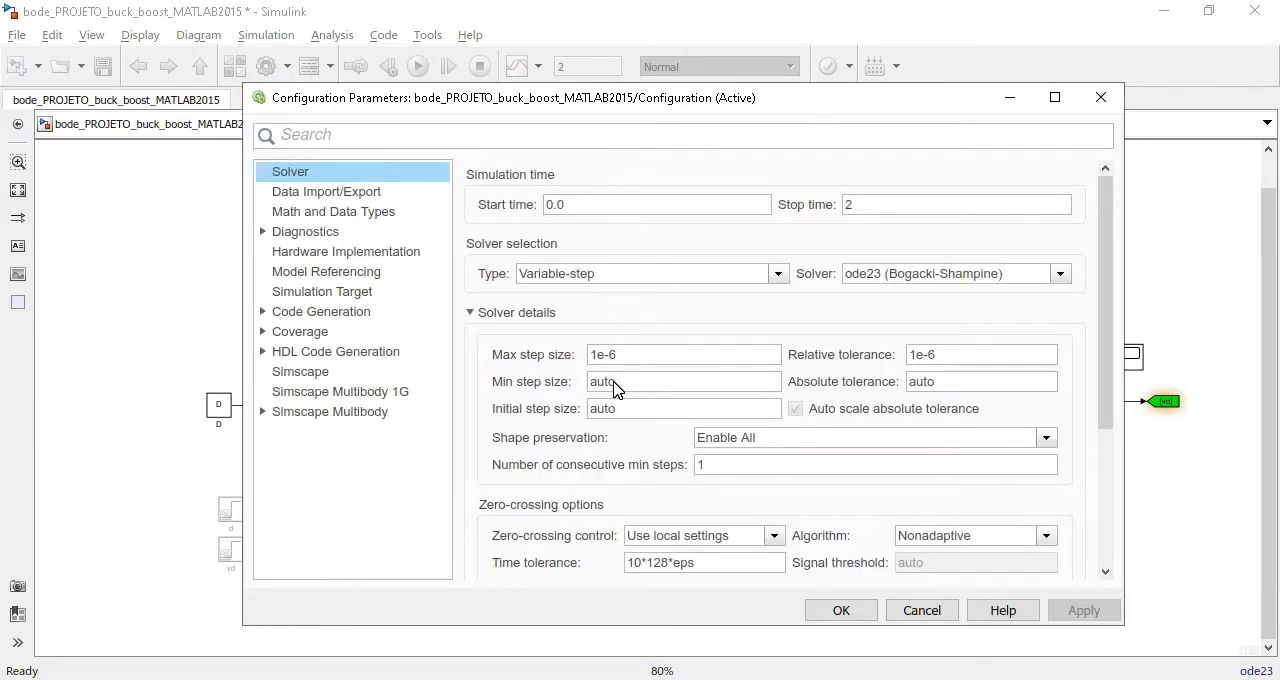
{"action": "left_click_drag", "start_coordinate": [650, 352], "coordinate": [560, 350]}
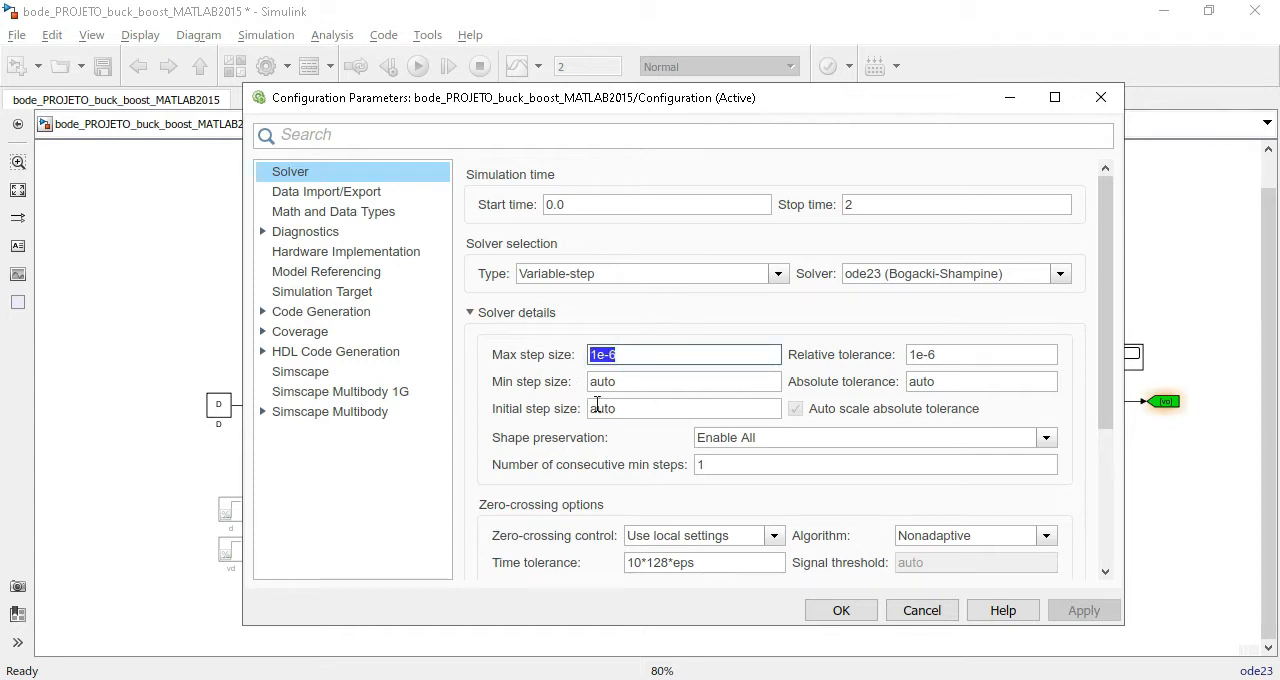
{"action": "left_click_drag", "start_coordinate": [983, 354], "coordinate": [899, 352]}
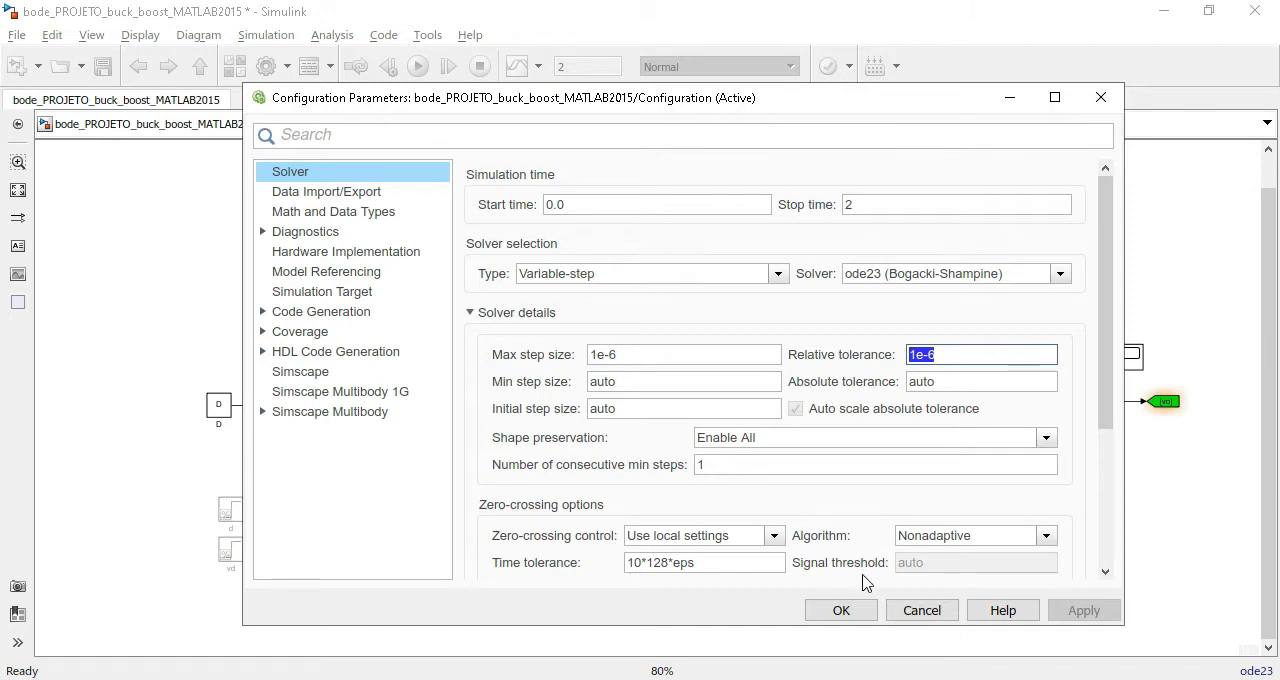
{"action": "left_click", "coordinate": [848, 612]}
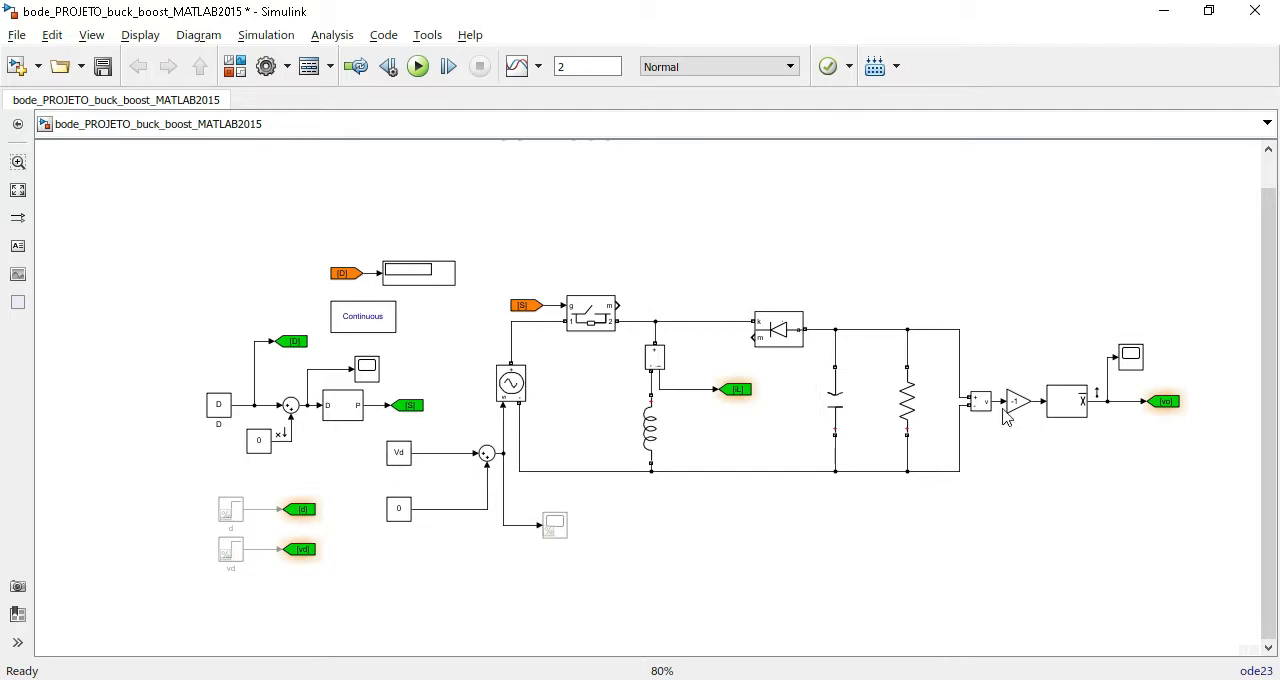
Open Frequency Response Estimation for the model and maximize the Linear Analysis Tool window.
{"action": "left_click", "coordinate": [331, 36]}
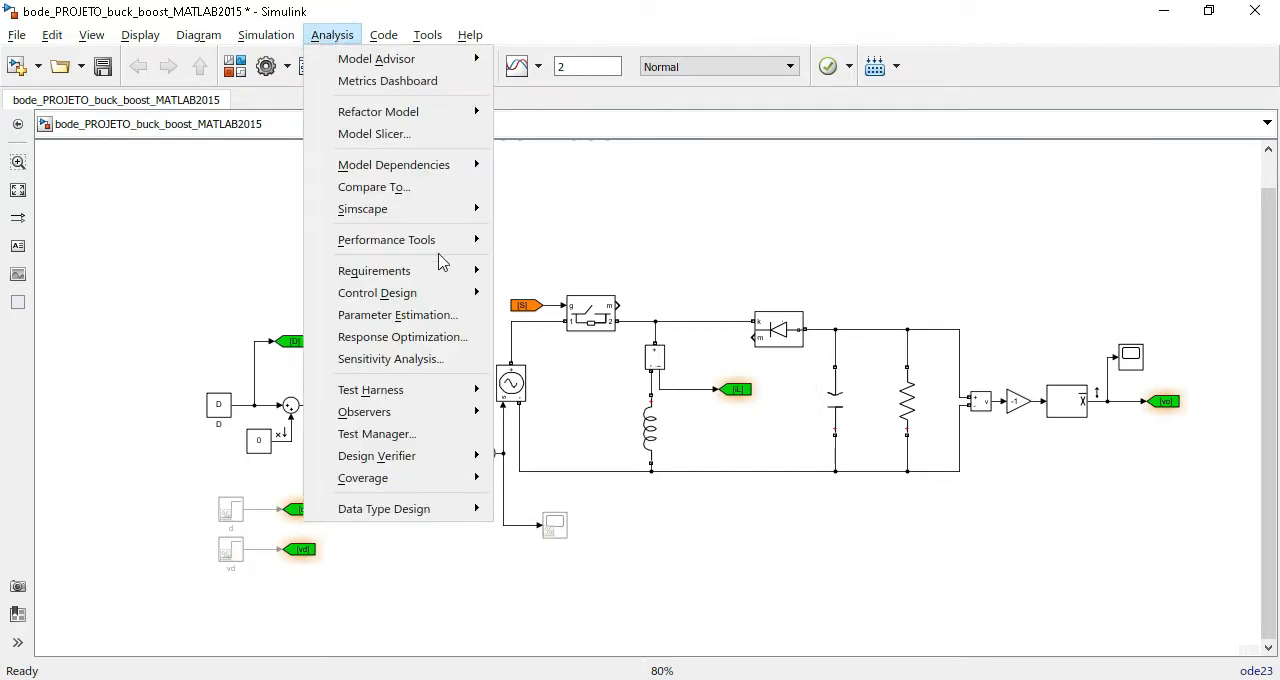
{"action": "mouse_move", "coordinate": [395, 298]}
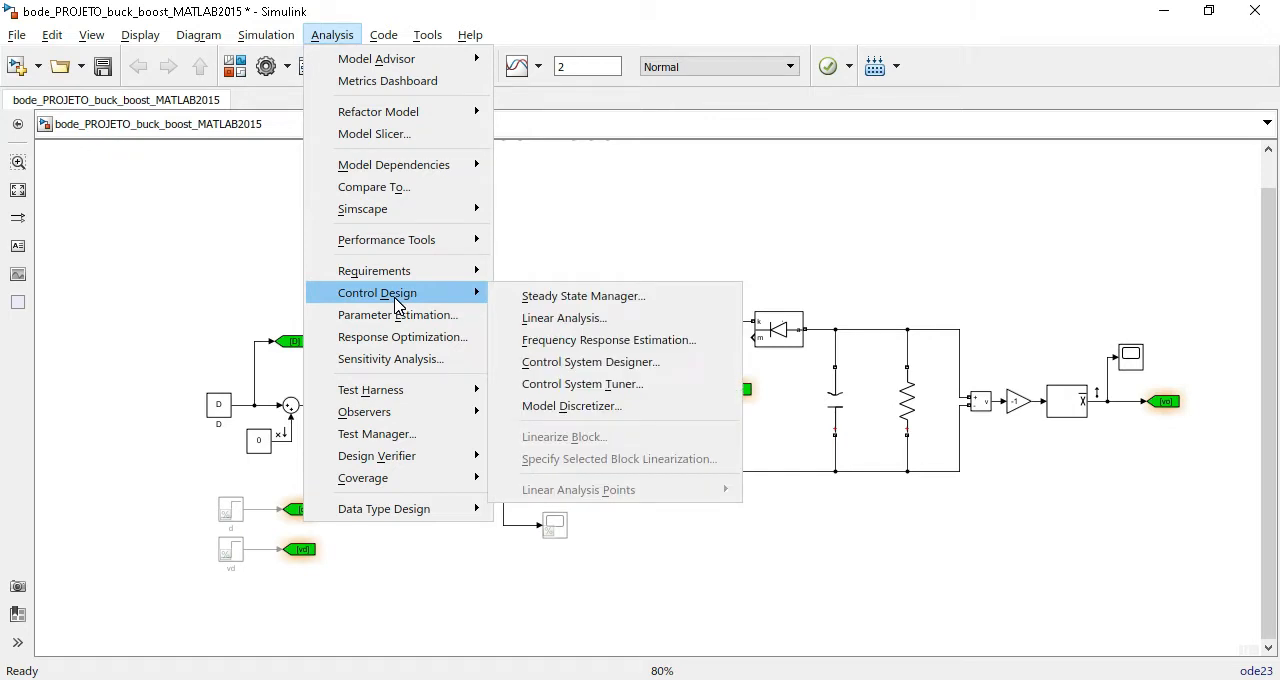
{"action": "left_click", "coordinate": [619, 342]}
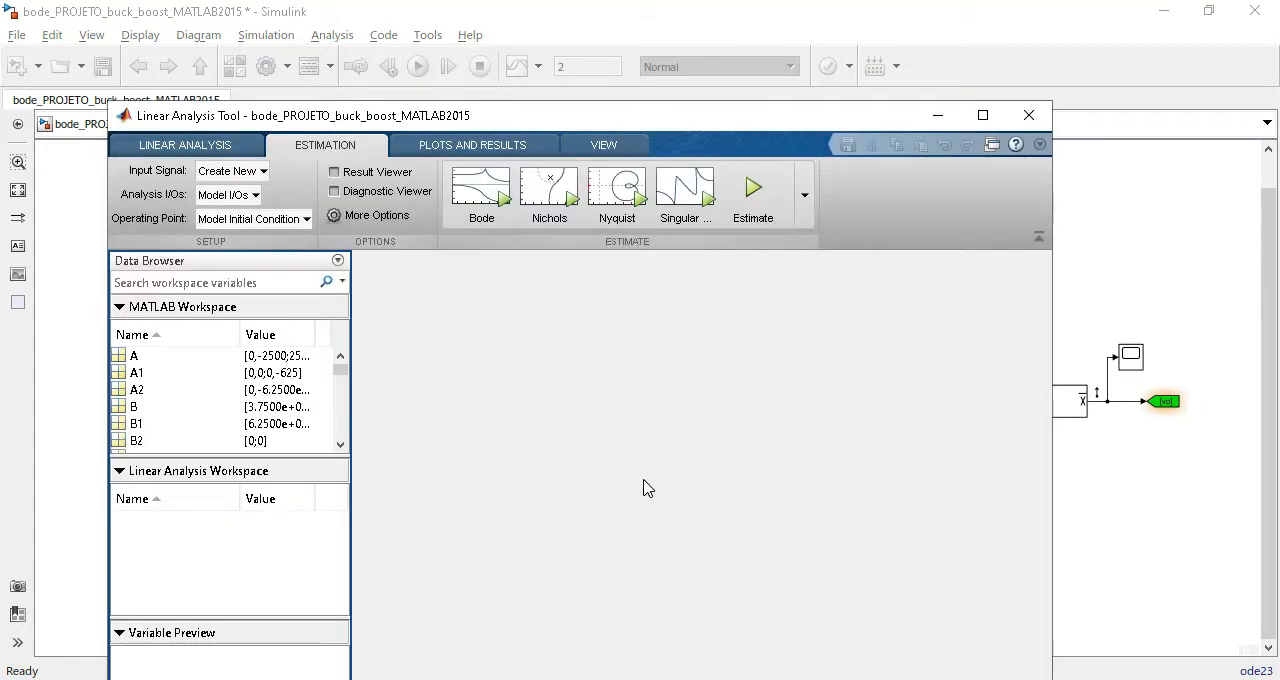
{"action": "double_click", "coordinate": [820, 114]}
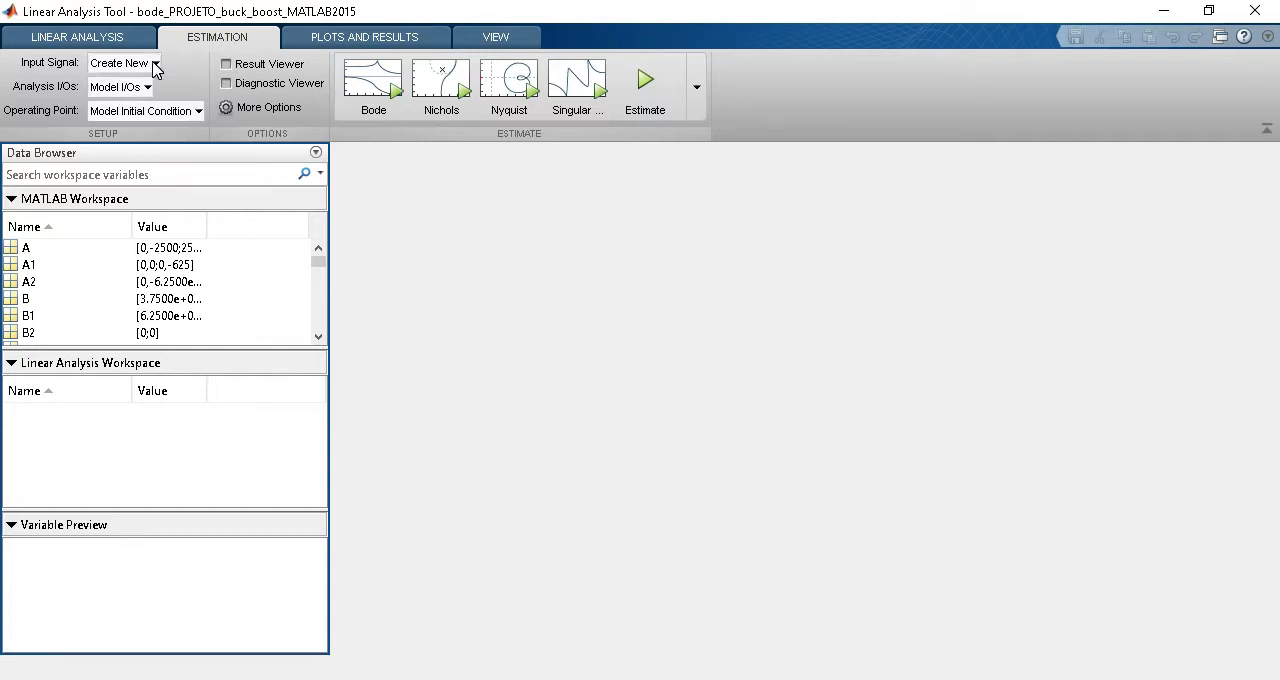
Use Model I/Os as the analysis I/Os and start creating a new sinestream input signal.
{"action": "left_click", "coordinate": [134, 88]}
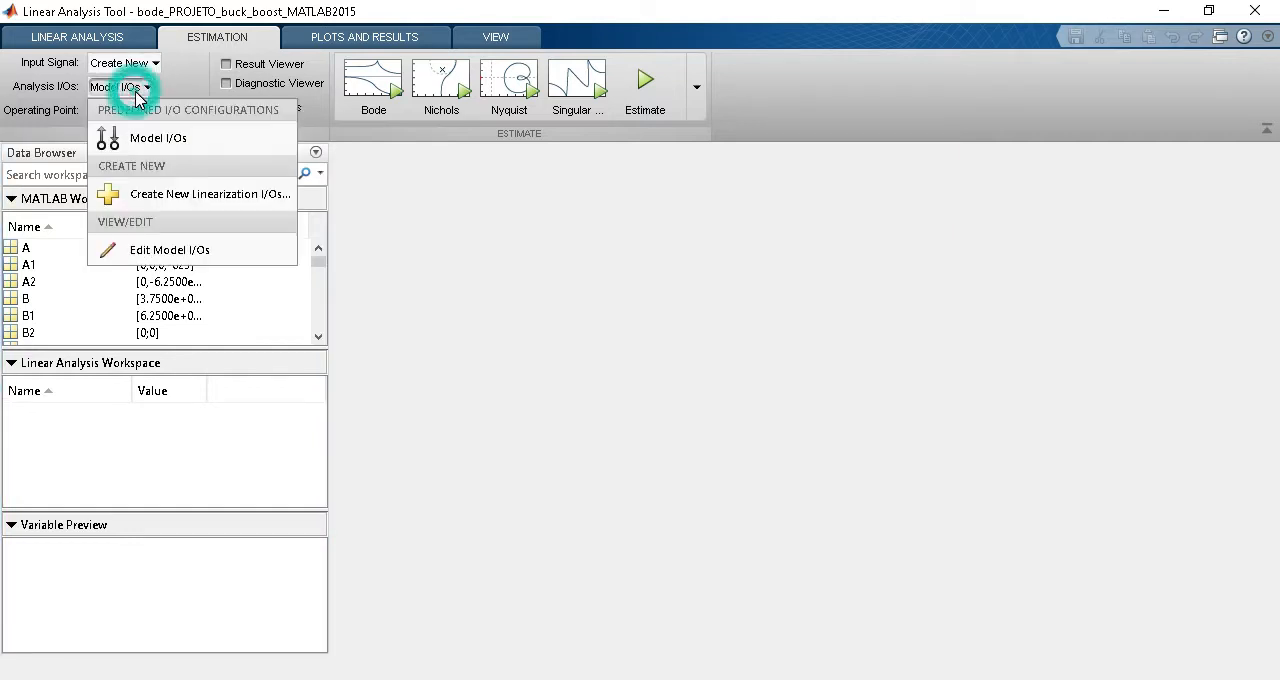
{"action": "left_click", "coordinate": [160, 148]}
{"action": "left_click", "coordinate": [138, 66]}
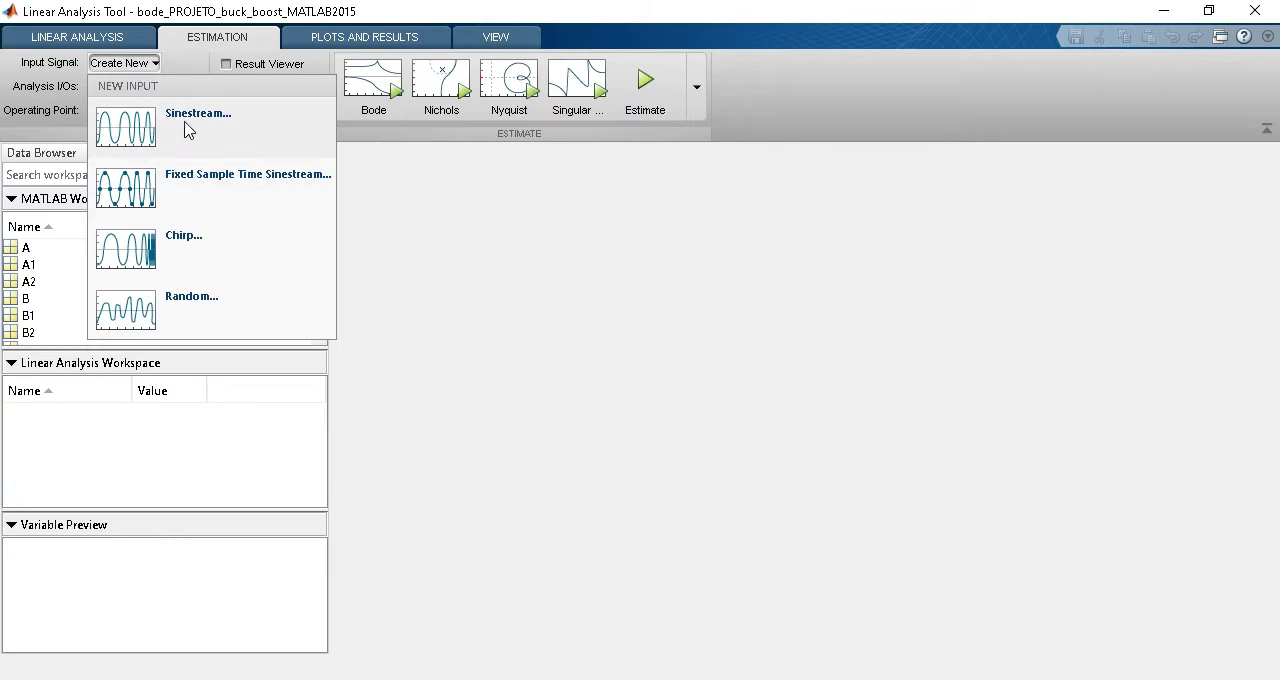
{"action": "left_click", "coordinate": [134, 136]}
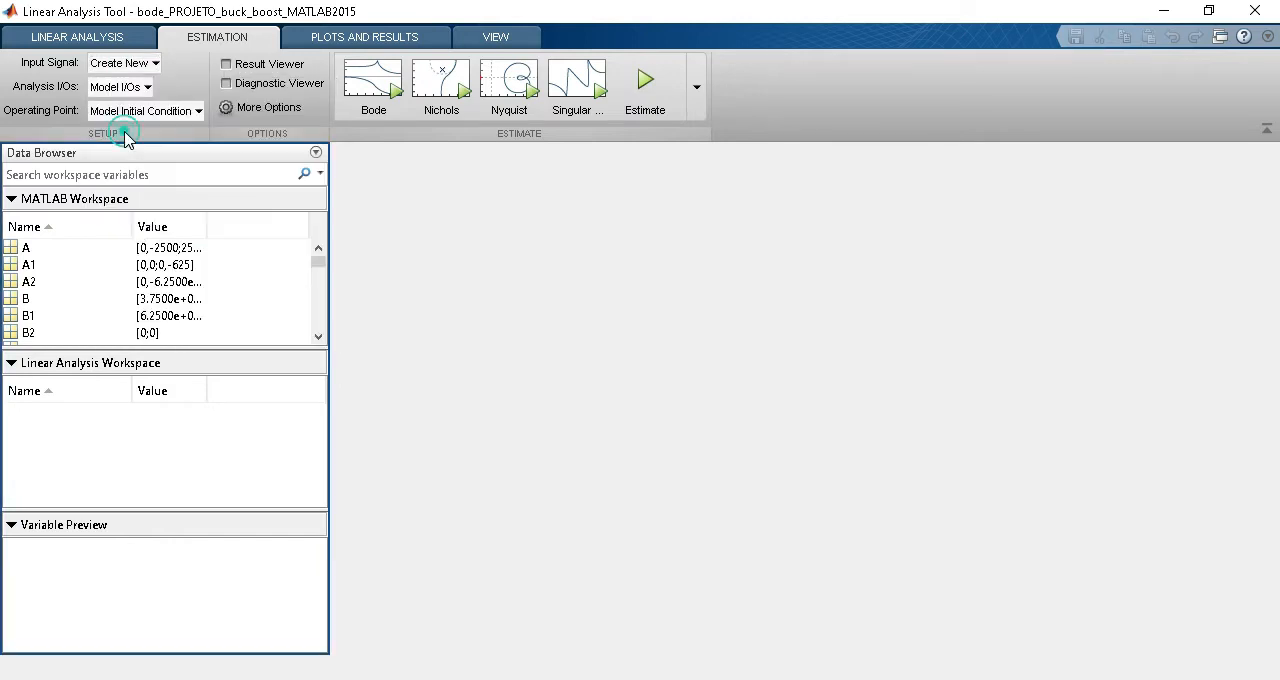
Set the sinestream's frequency units to Hz and its simulation order to a single simulation for all frequencies.
{"action": "left_click", "coordinate": [295, 134]}
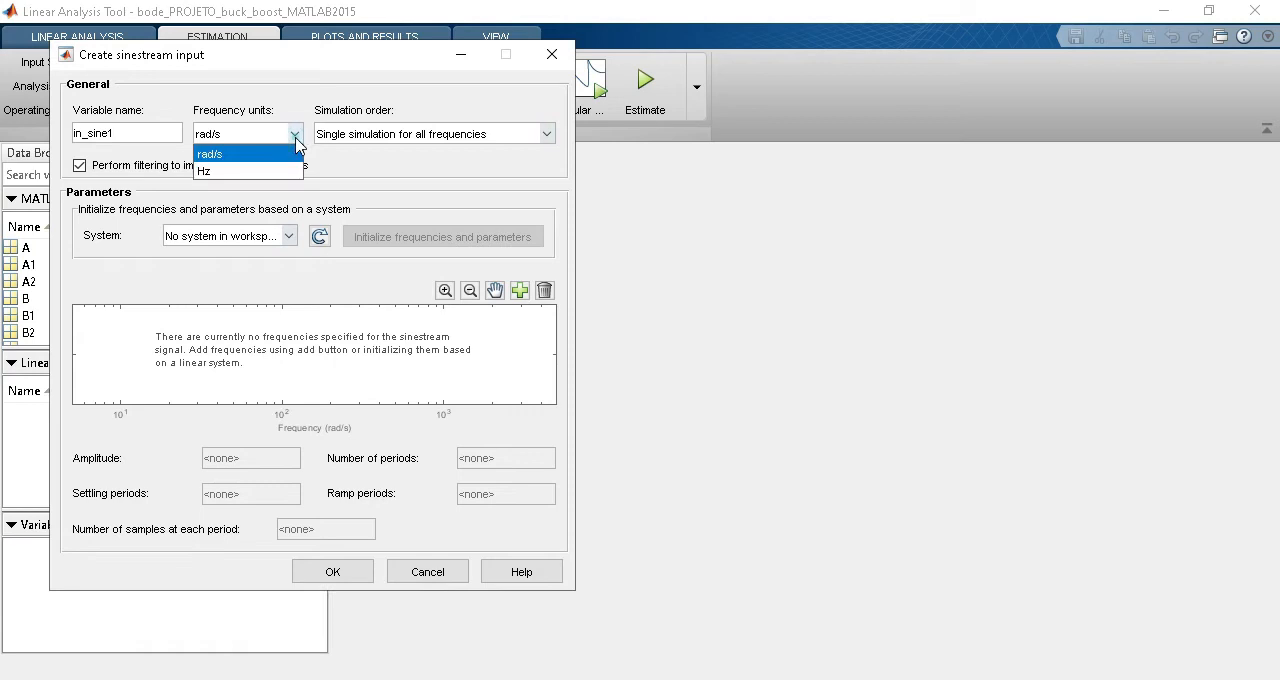
{"action": "left_click", "coordinate": [252, 182]}
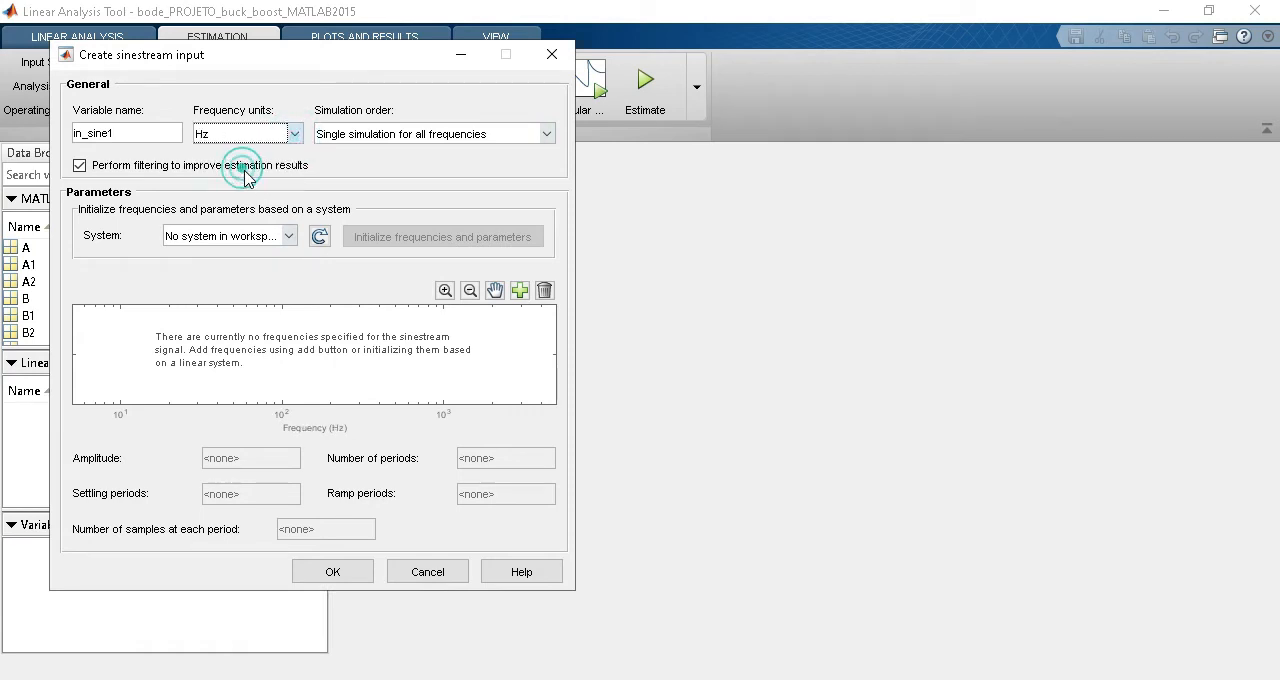
{"action": "left_click", "coordinate": [395, 140]}
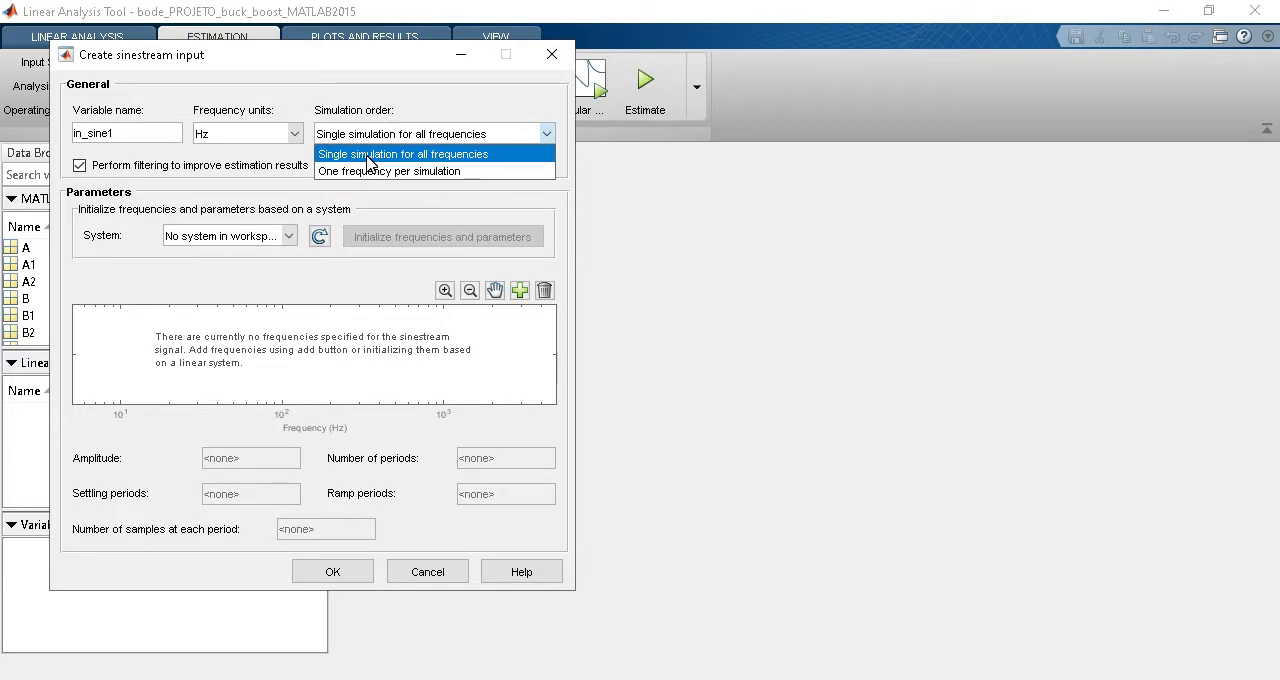
{"action": "left_click", "coordinate": [368, 158]}
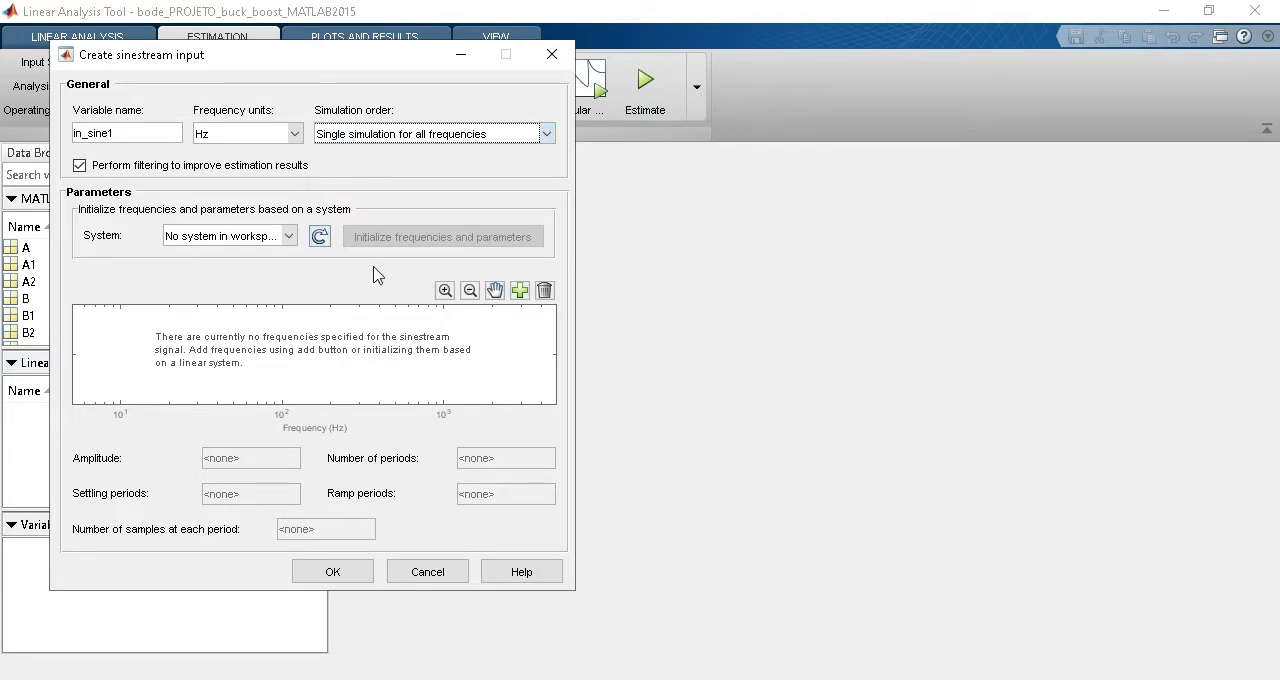
Add 100 logarithmically spaced frequencies from 100 to 5000 Hz to the sinestream input.
{"action": "left_click", "coordinate": [519, 290]}
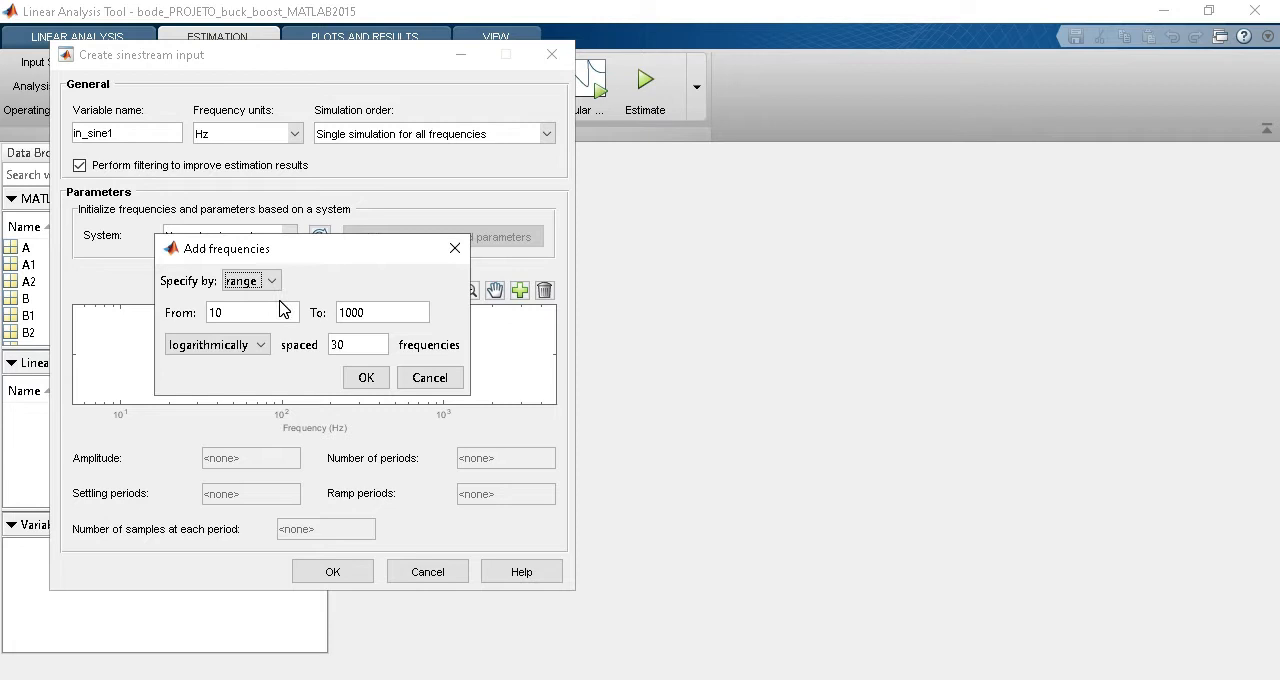
{"action": "left_click", "coordinate": [289, 314]}
{"action": "type", "text": "0"}
{"action": "double_click", "coordinate": [378, 313]}
{"action": "type", "text": "5000"}
{"action": "double_click", "coordinate": [356, 345]}
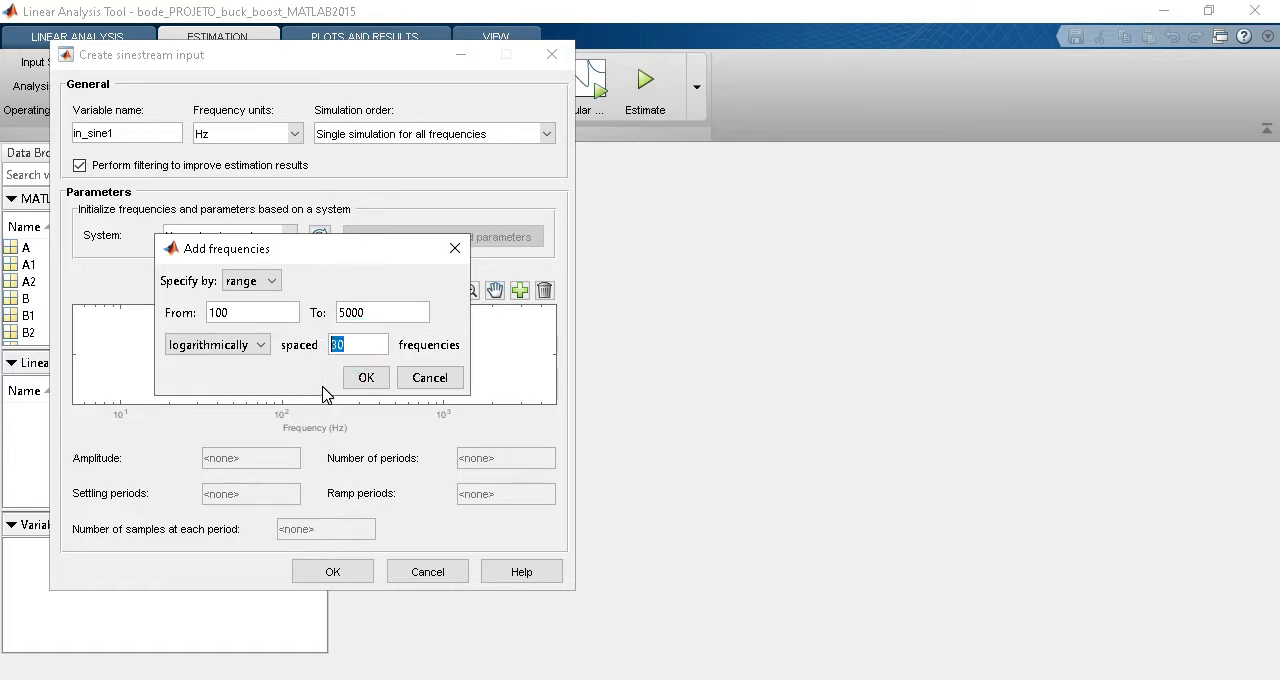
{"action": "type", "text": "100"}
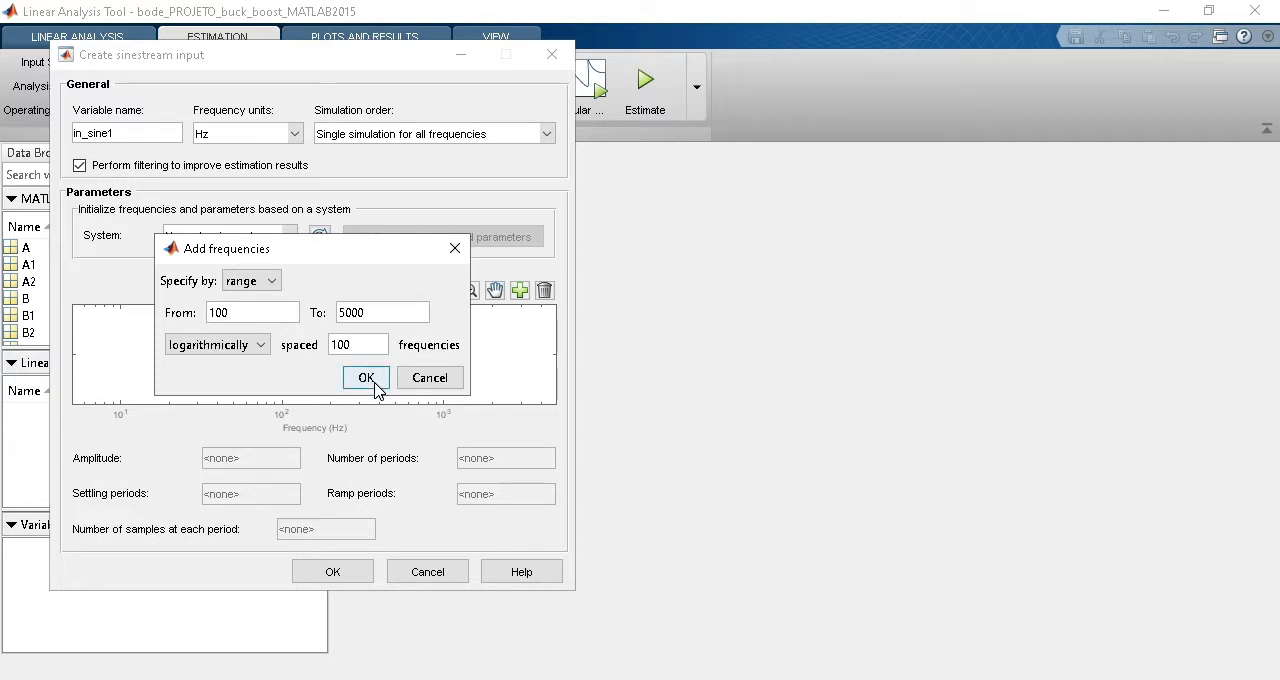
{"action": "left_click", "coordinate": [368, 380]}
Set amplitude 1e-03 and 1000 samples per period for all sinestream frequencies, create the signal in_sine1 and preview it.
{"action": "left_click", "coordinate": [493, 355]}
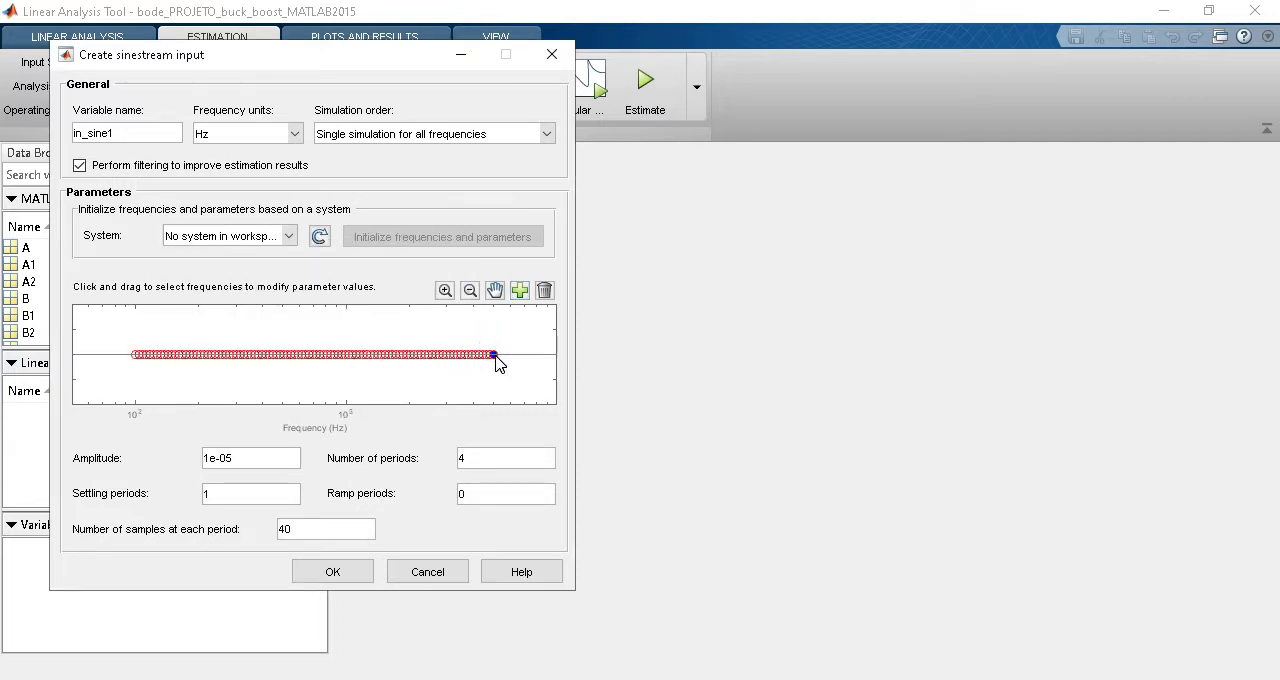
{"action": "left_click", "coordinate": [134, 353], "text": "shift"}
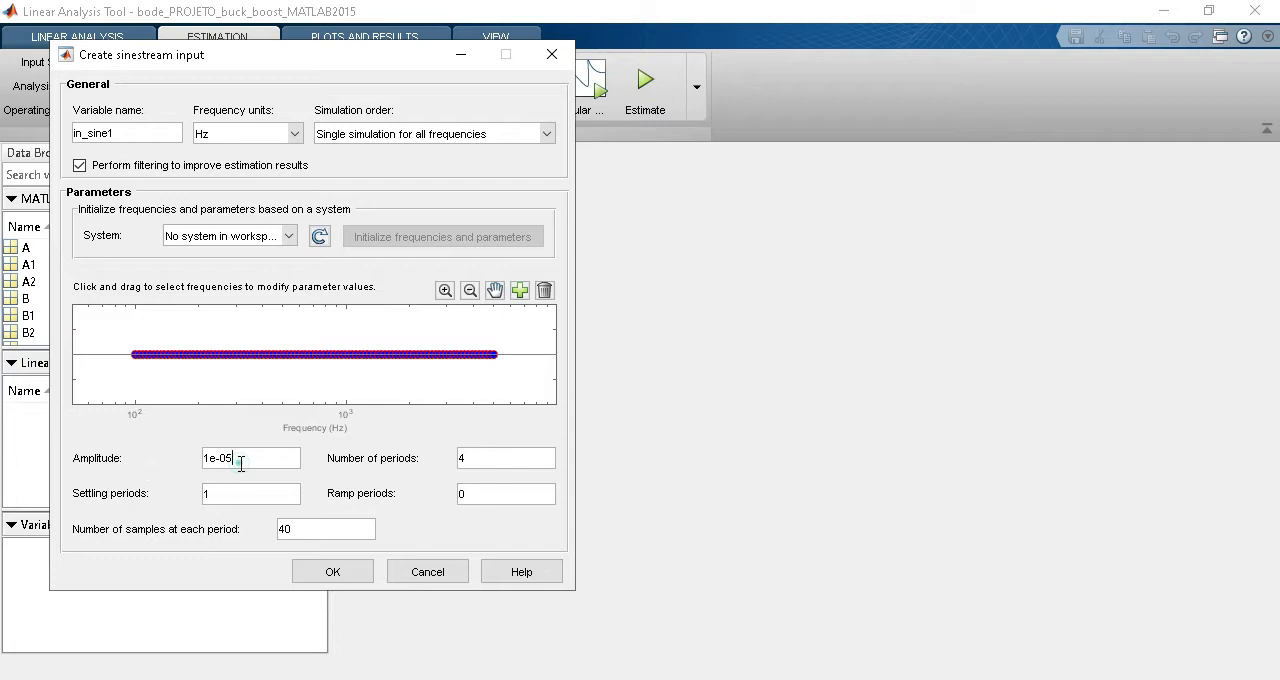
{"action": "left_click_drag", "start_coordinate": [232, 459], "coordinate": [226, 459]}
{"action": "type", "text": "3"}
{"action": "double_click", "coordinate": [290, 529]}
{"action": "type", "text": "1000"}
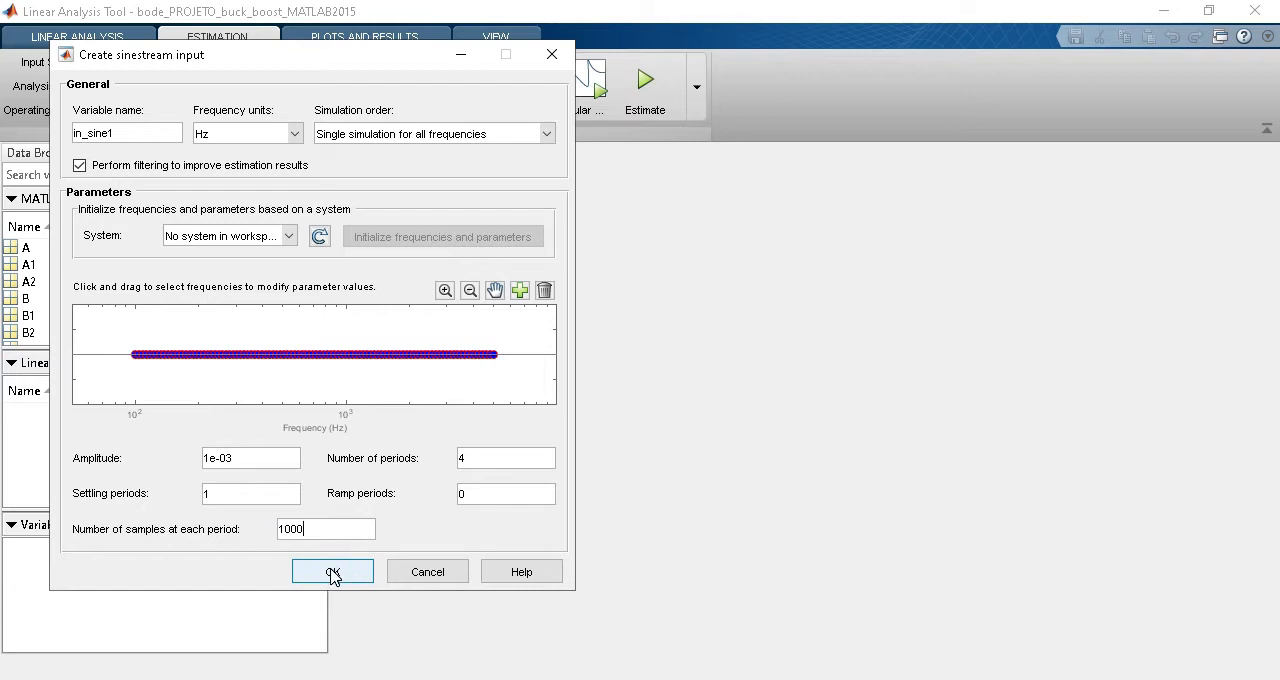
{"action": "left_click", "coordinate": [333, 574]}
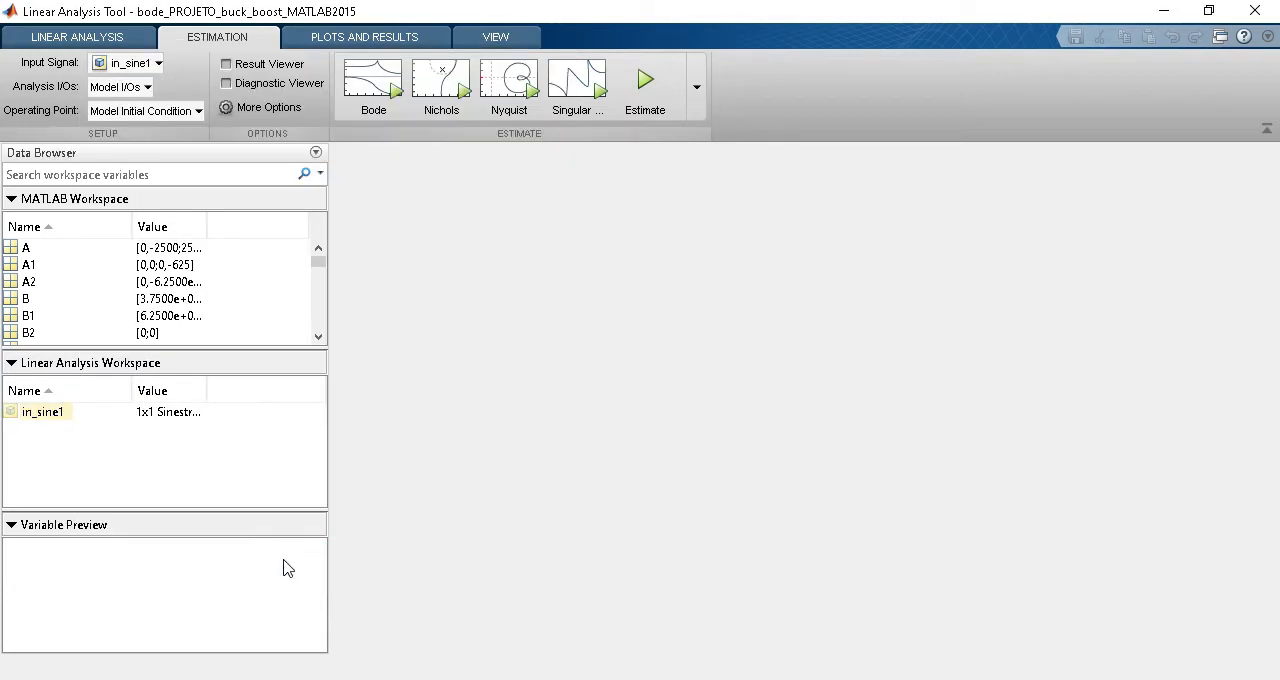
{"action": "left_click", "coordinate": [43, 414]}
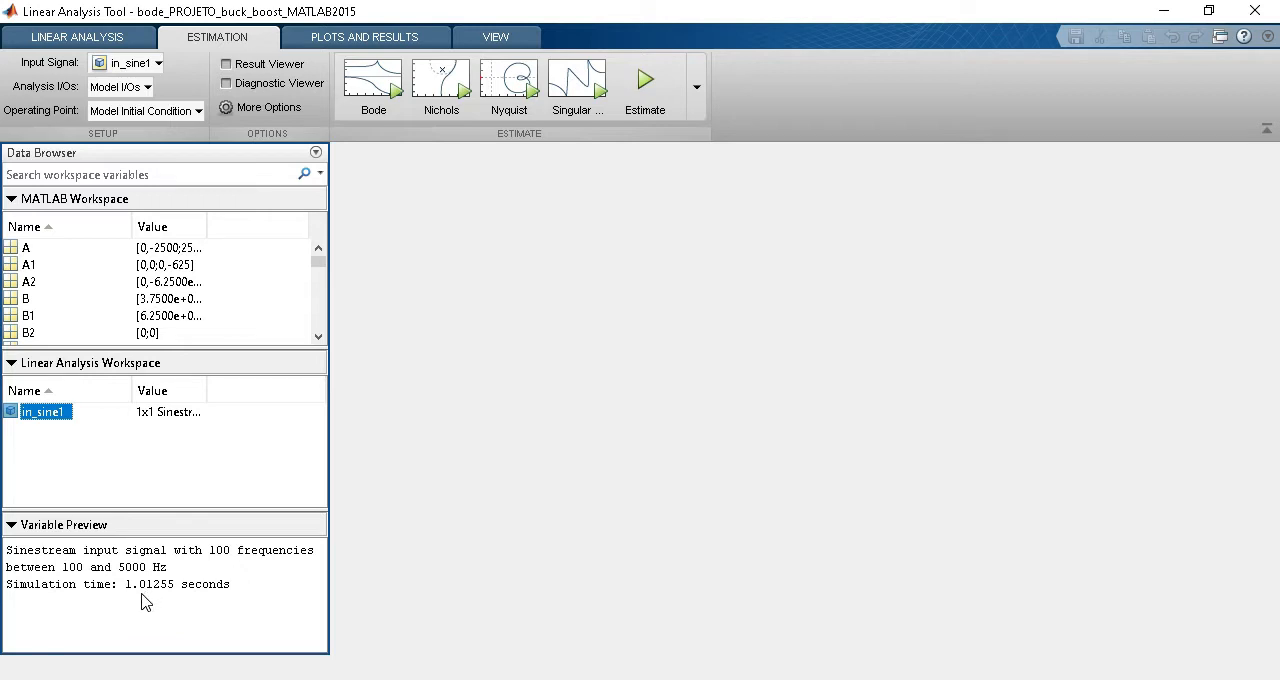
Create a new operating point from a simulation snapshot taken at 0.2 s.
{"action": "left_click", "coordinate": [189, 112]}
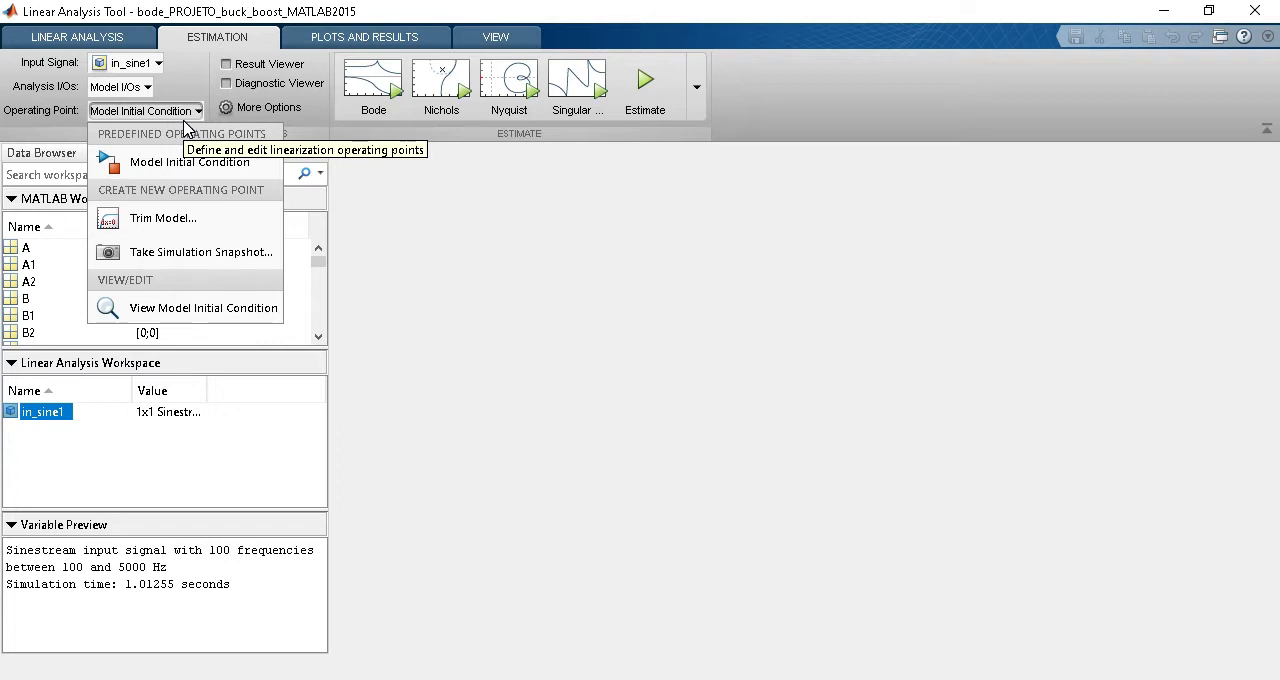
{"action": "left_click", "coordinate": [230, 258]}
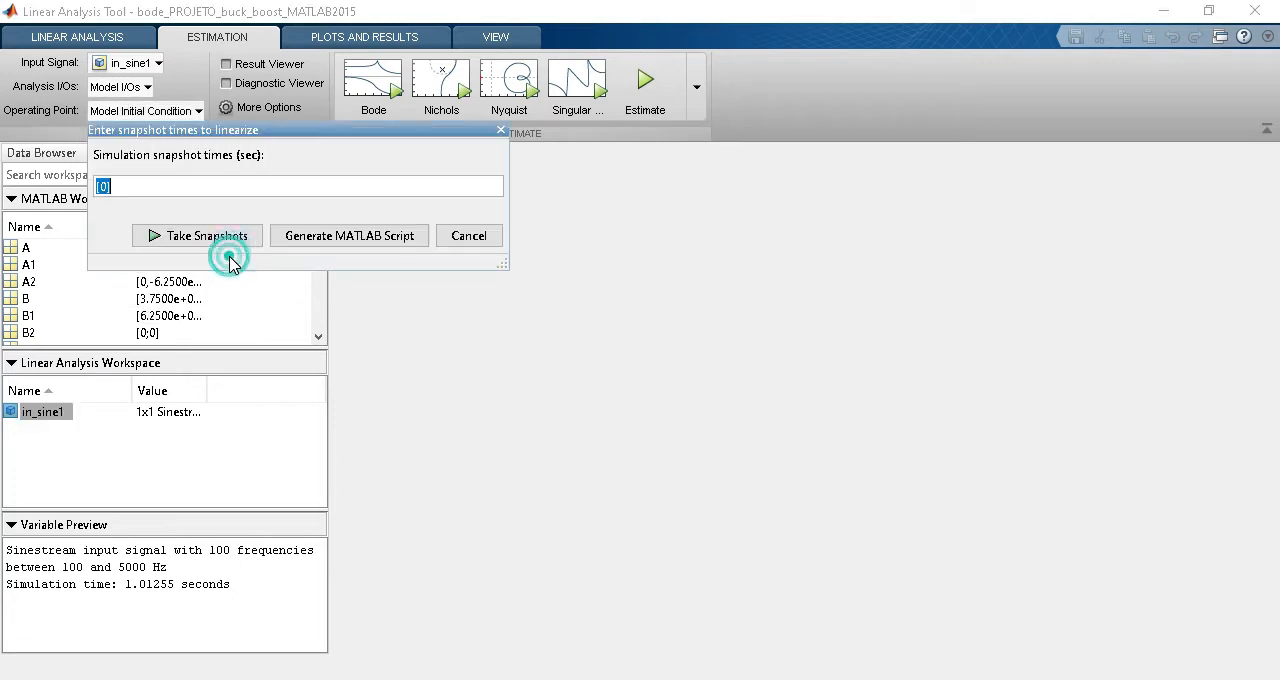
{"action": "left_click", "coordinate": [225, 195]}
{"action": "type", "text": ".2"}
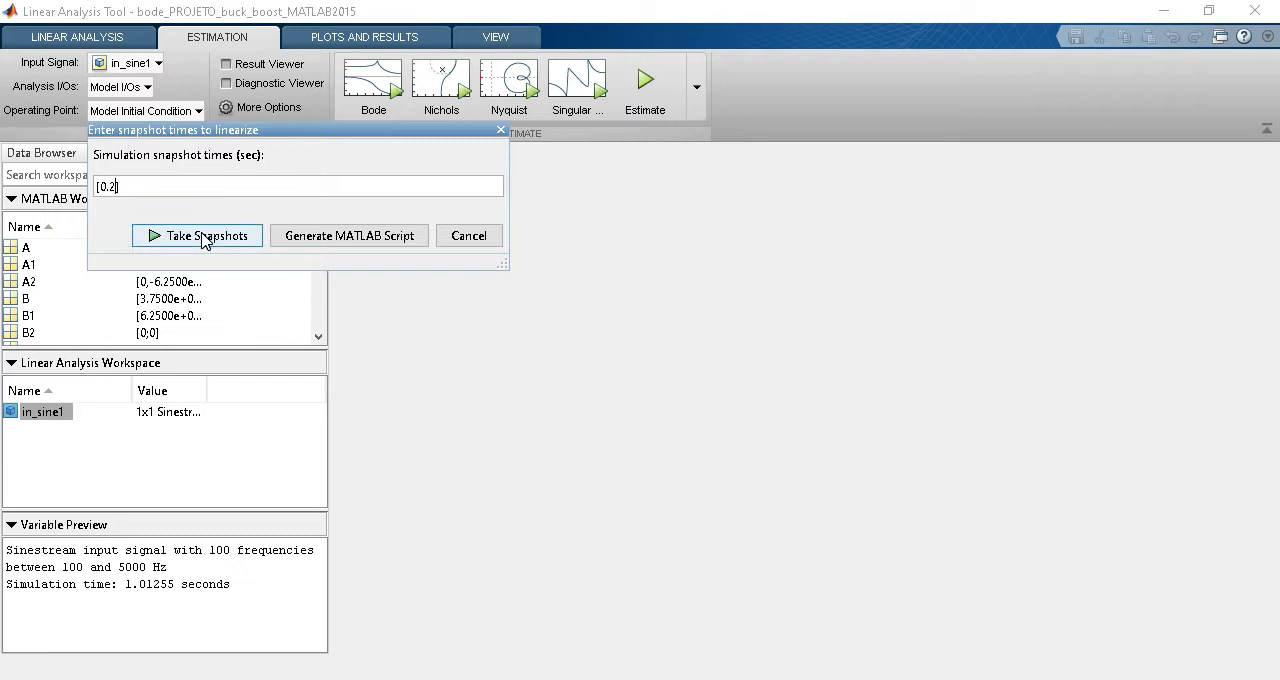
{"action": "left_click", "coordinate": [205, 237]}
Inspect the output voltage scope in the Simulink model with the axes scaled to the signal, then return to the Linear Analysis Tool.
{"action": "mouse_move", "coordinate": [668, 677]}
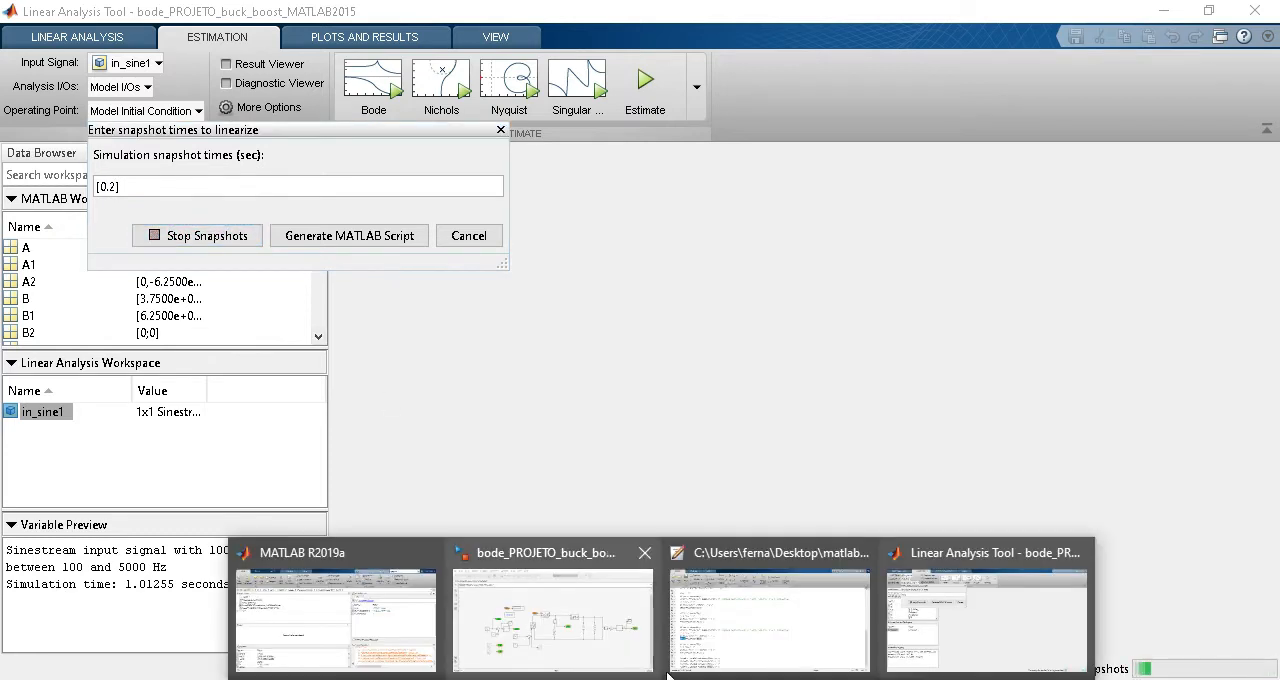
{"action": "left_click", "coordinate": [543, 640]}
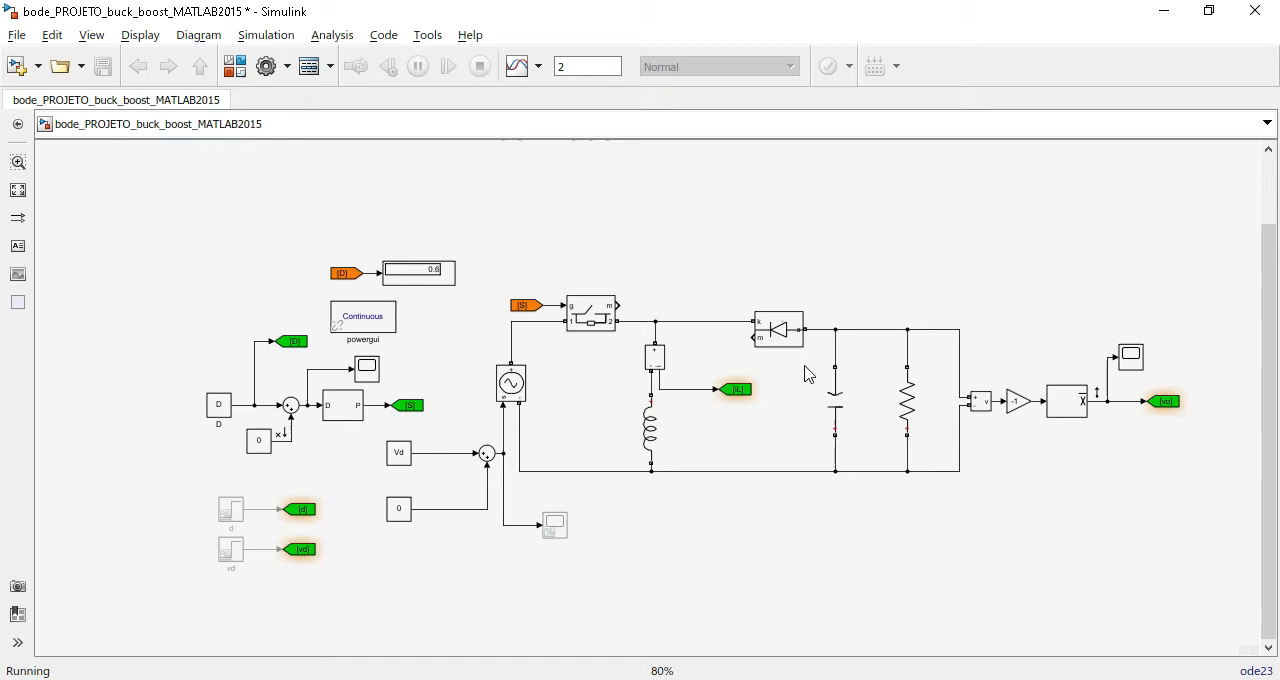
{"action": "double_click", "coordinate": [1133, 356]}
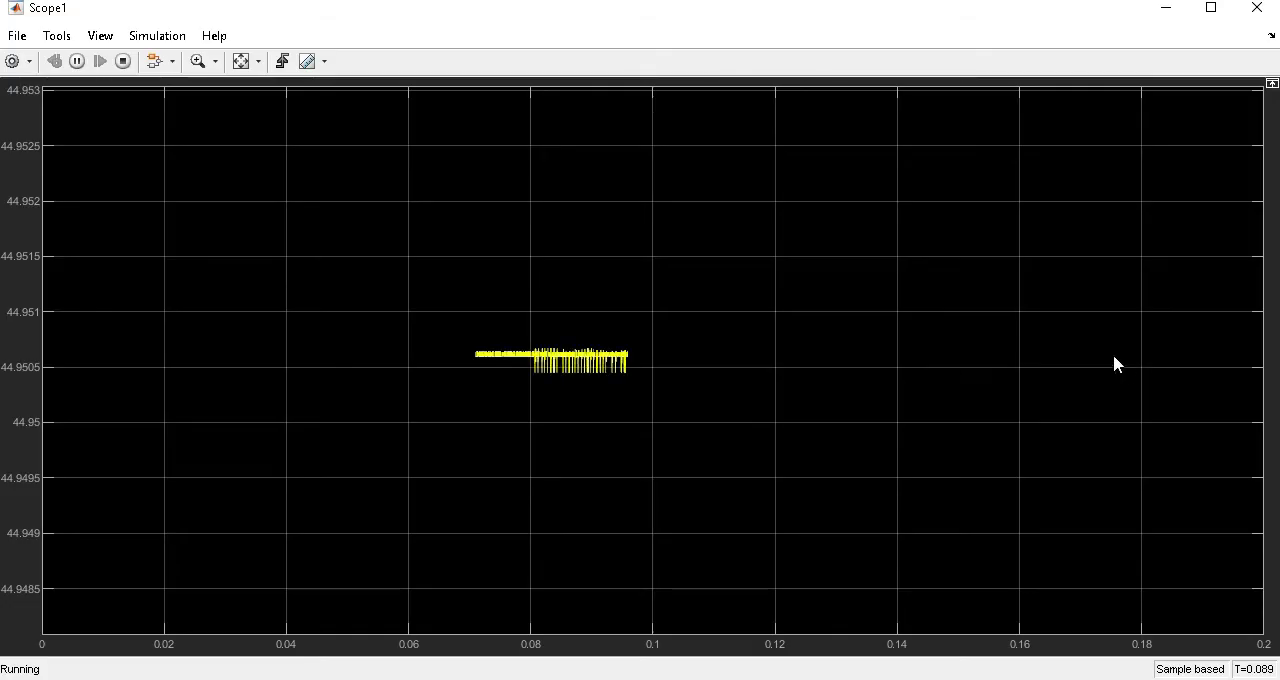
{"action": "left_click", "coordinate": [241, 61]}
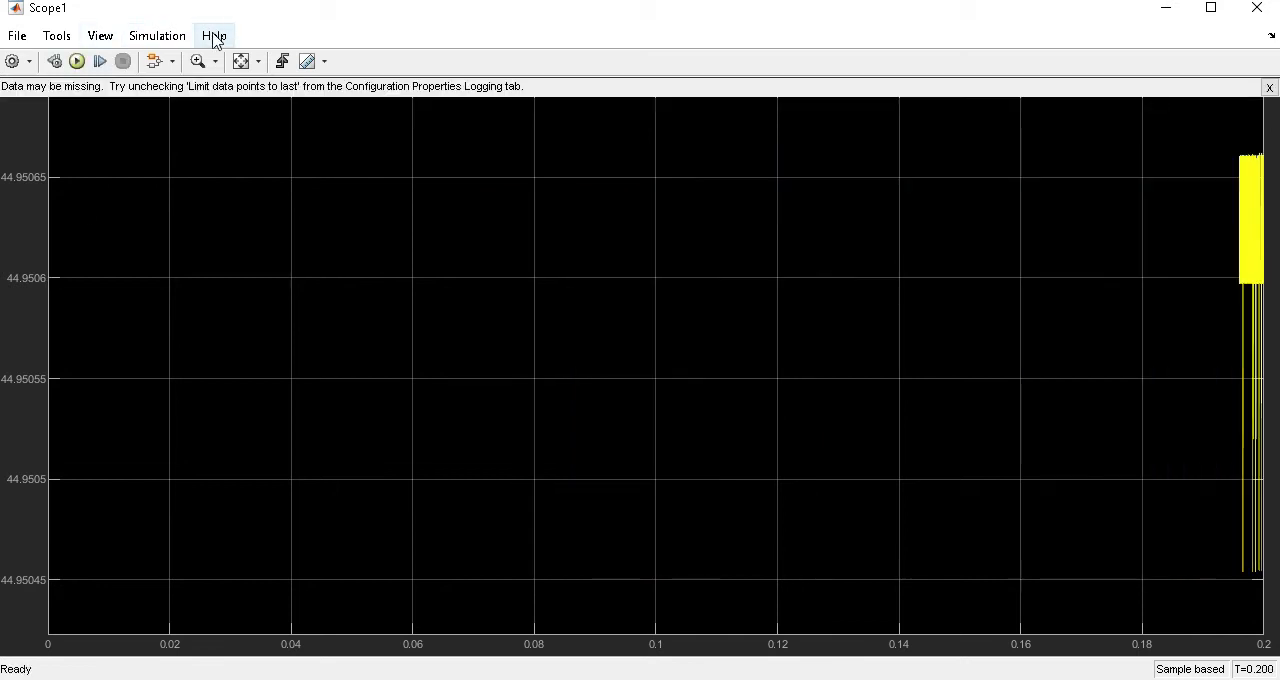
{"action": "left_click", "coordinate": [241, 61]}
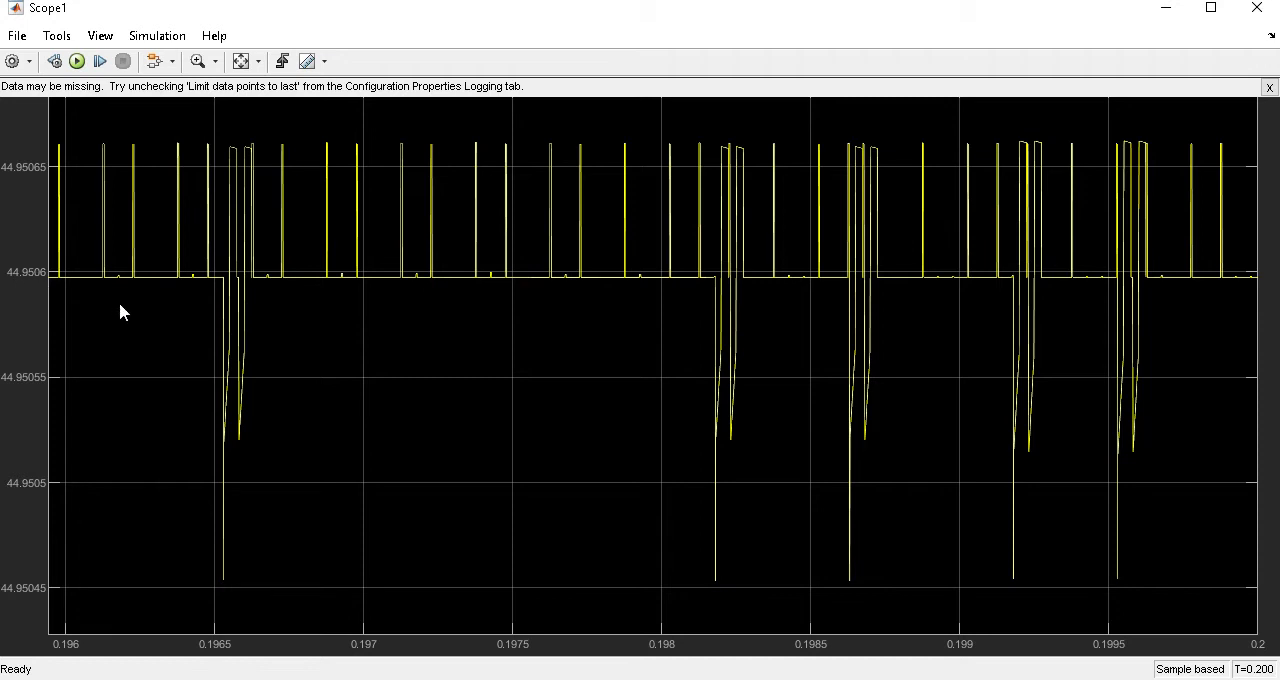
{"action": "left_click", "coordinate": [1256, 7]}
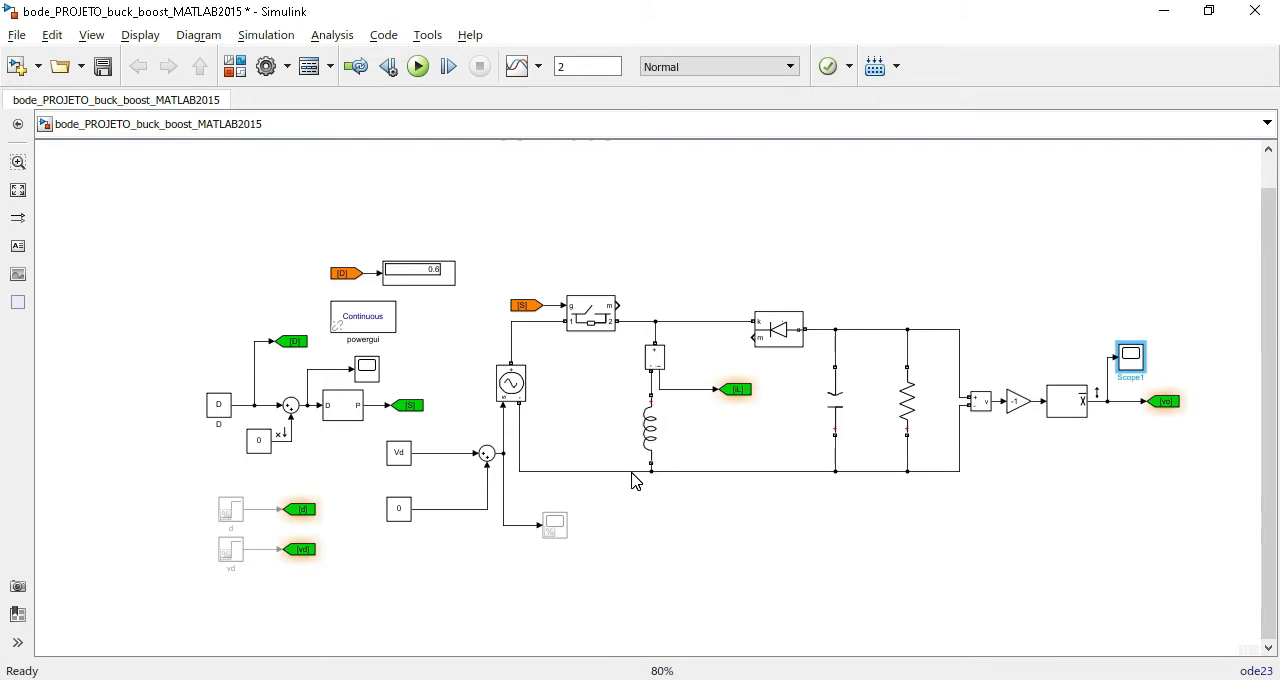
{"action": "left_click", "coordinate": [1163, 12]}
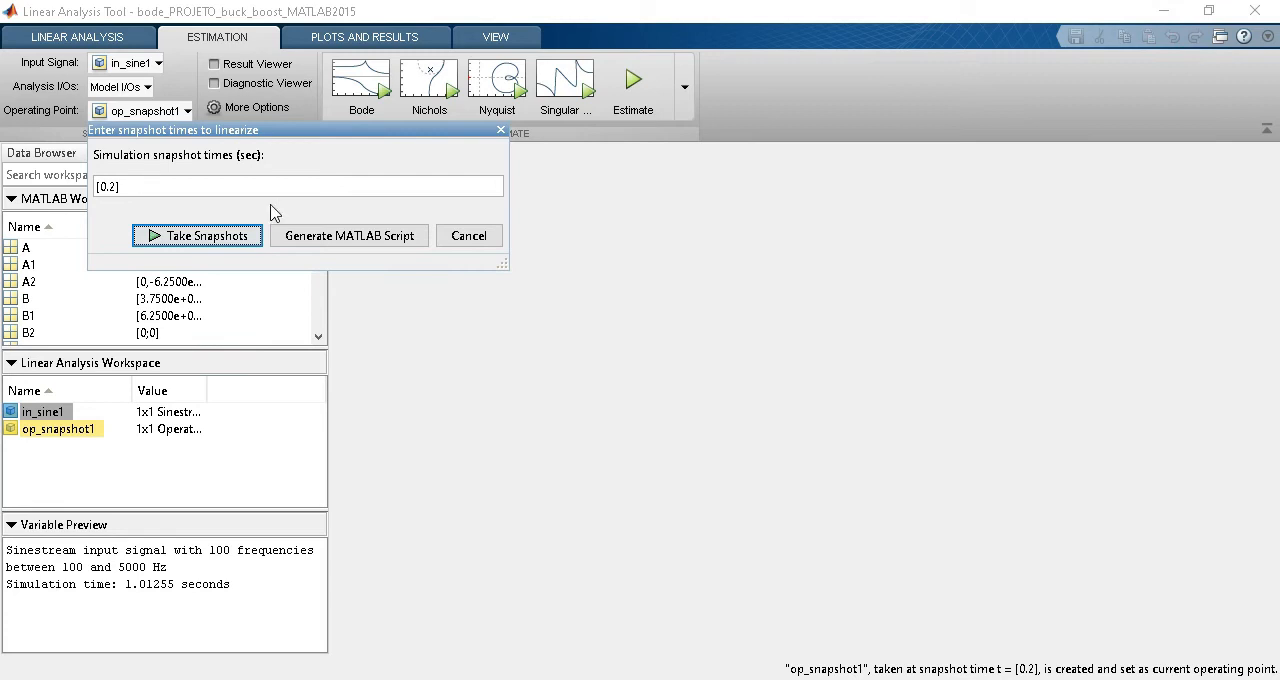
Preview the snapshot operating point, close the snapshot dialog and run the Bode estimation with in_sine1 as input signal.
{"action": "left_click", "coordinate": [66, 433]}
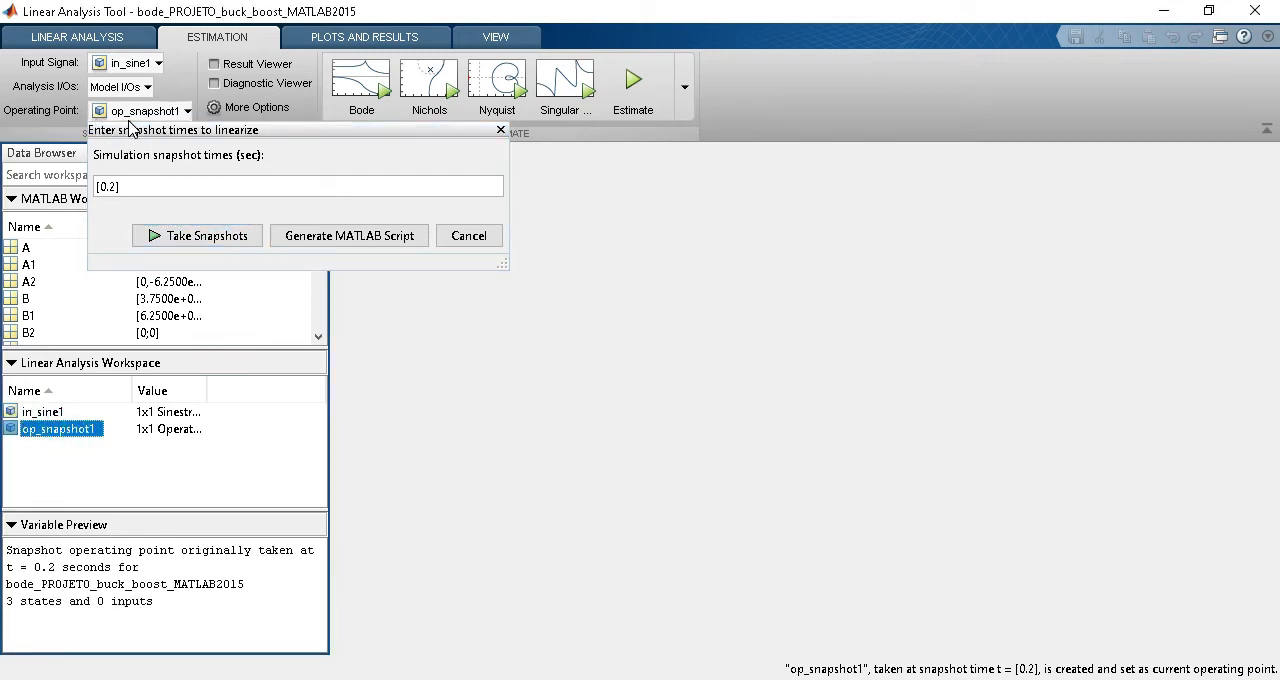
{"action": "left_click", "coordinate": [469, 236]}
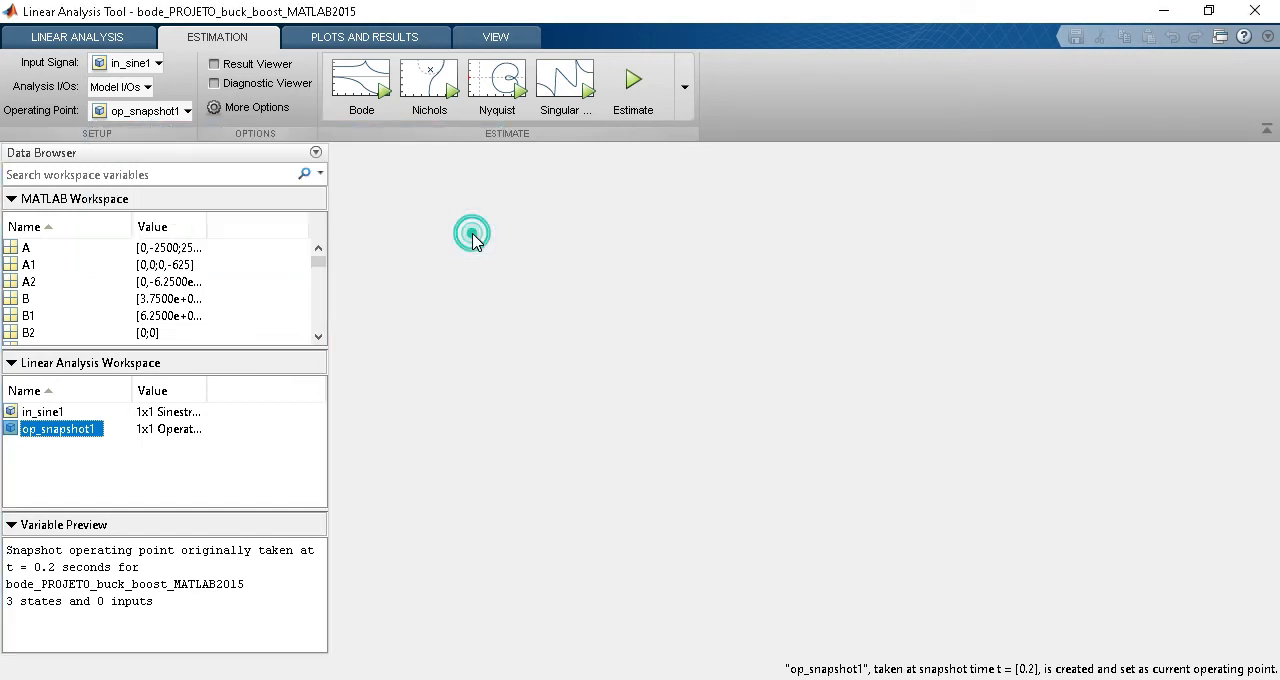
{"action": "left_click", "coordinate": [42, 412]}
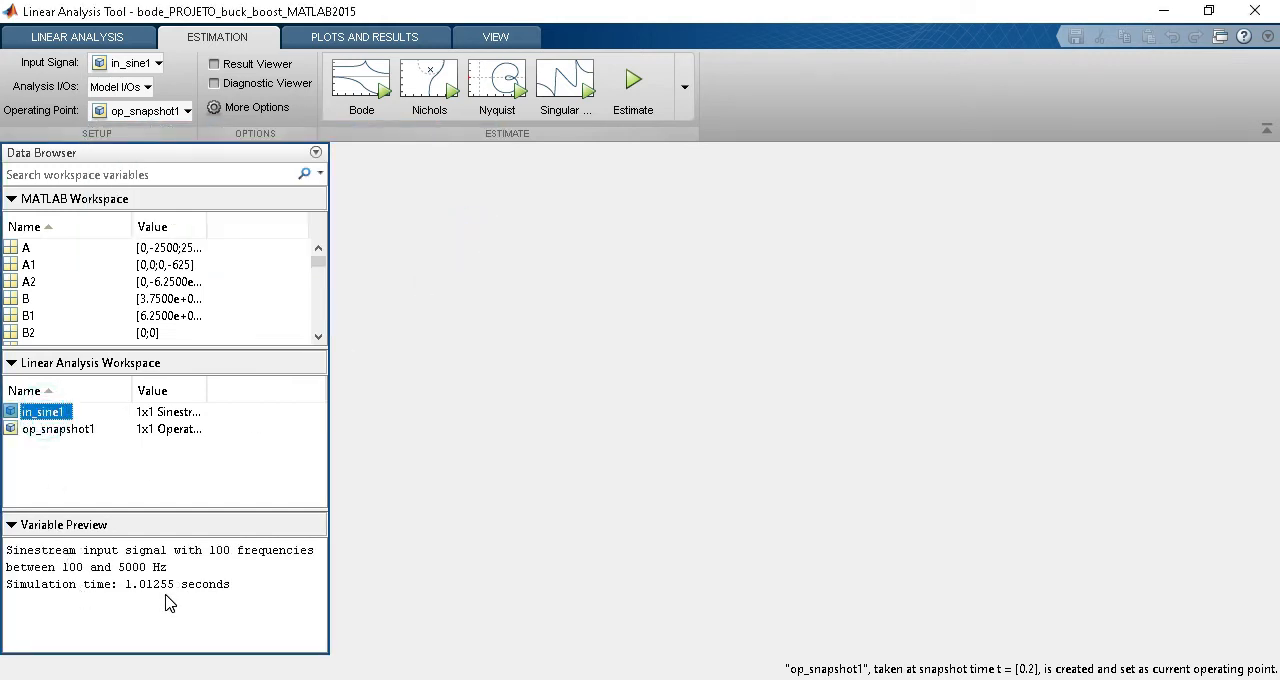
{"action": "left_click", "coordinate": [368, 97]}
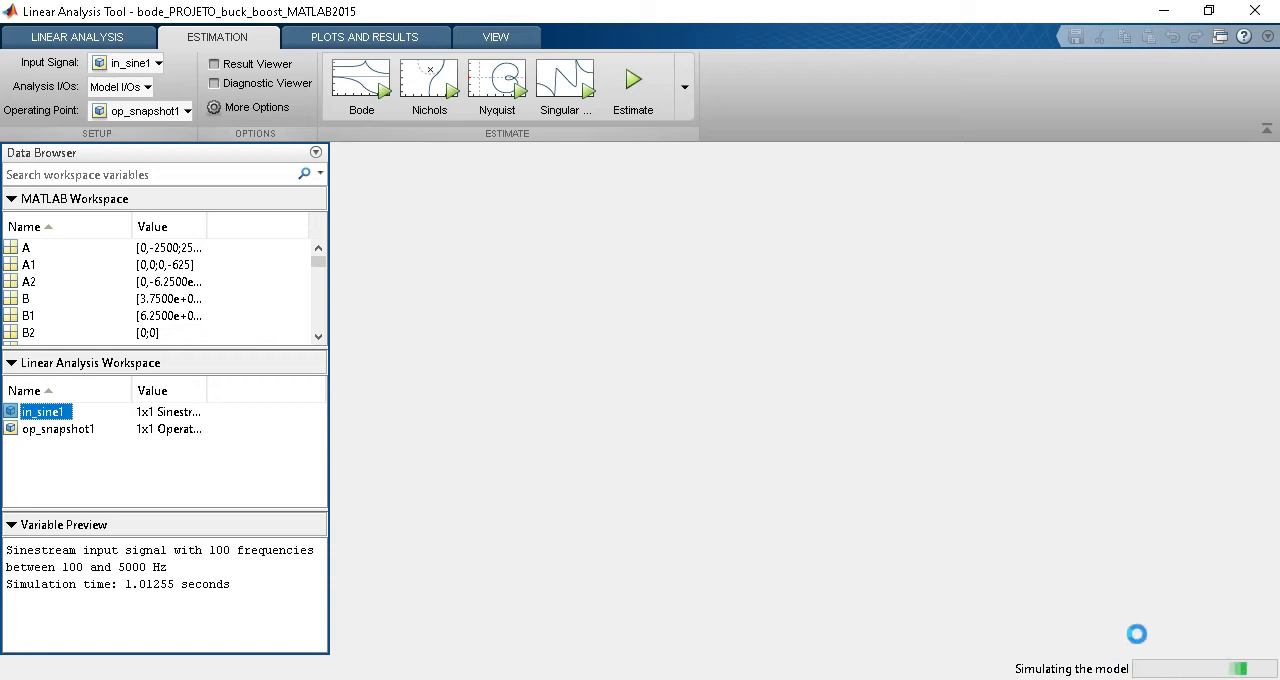
Switch to the Simulink model and examine the perturbed duty-cycle scope, scaling its axes to the signal.
{"action": "mouse_move", "coordinate": [680, 678]}
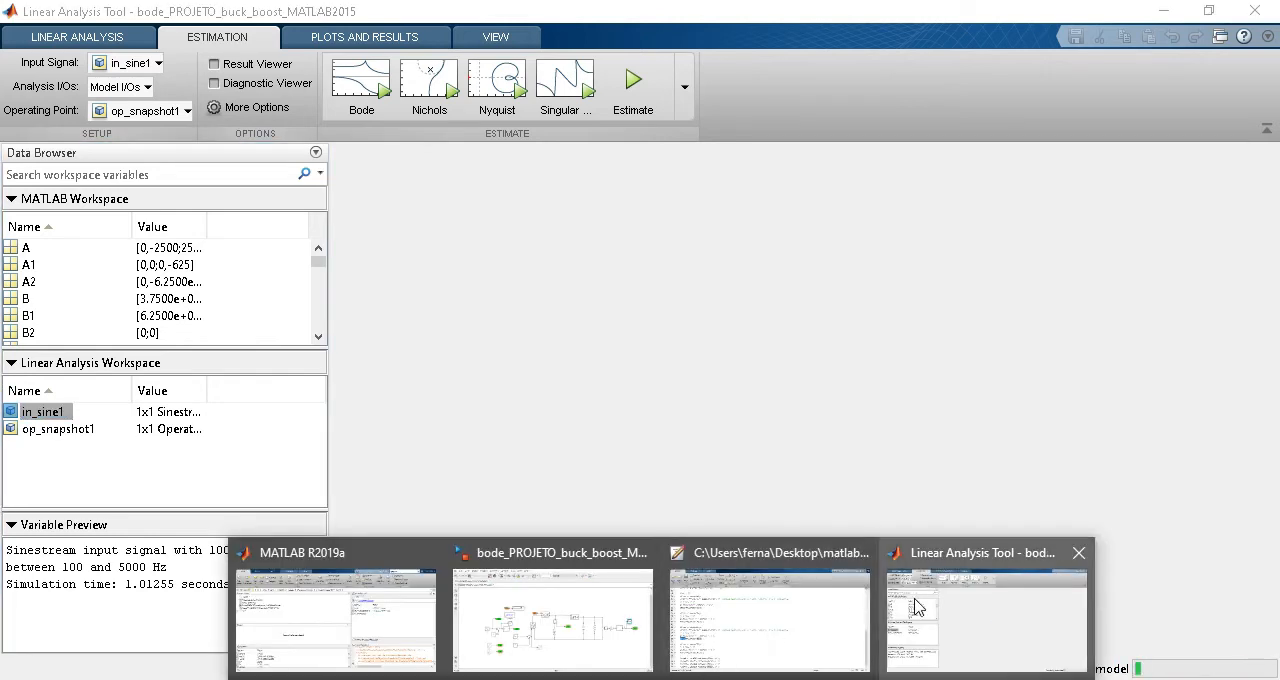
{"action": "left_click", "coordinate": [591, 630]}
{"action": "double_click", "coordinate": [368, 369]}
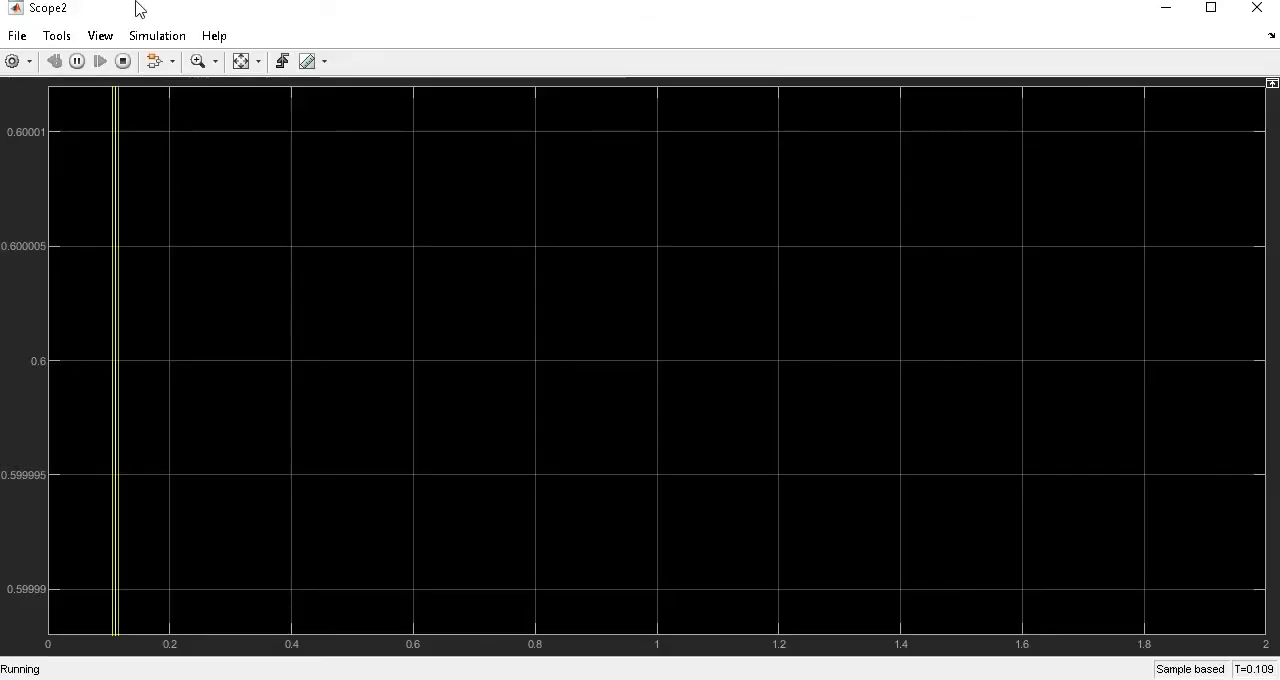
{"action": "left_click", "coordinate": [241, 61]}
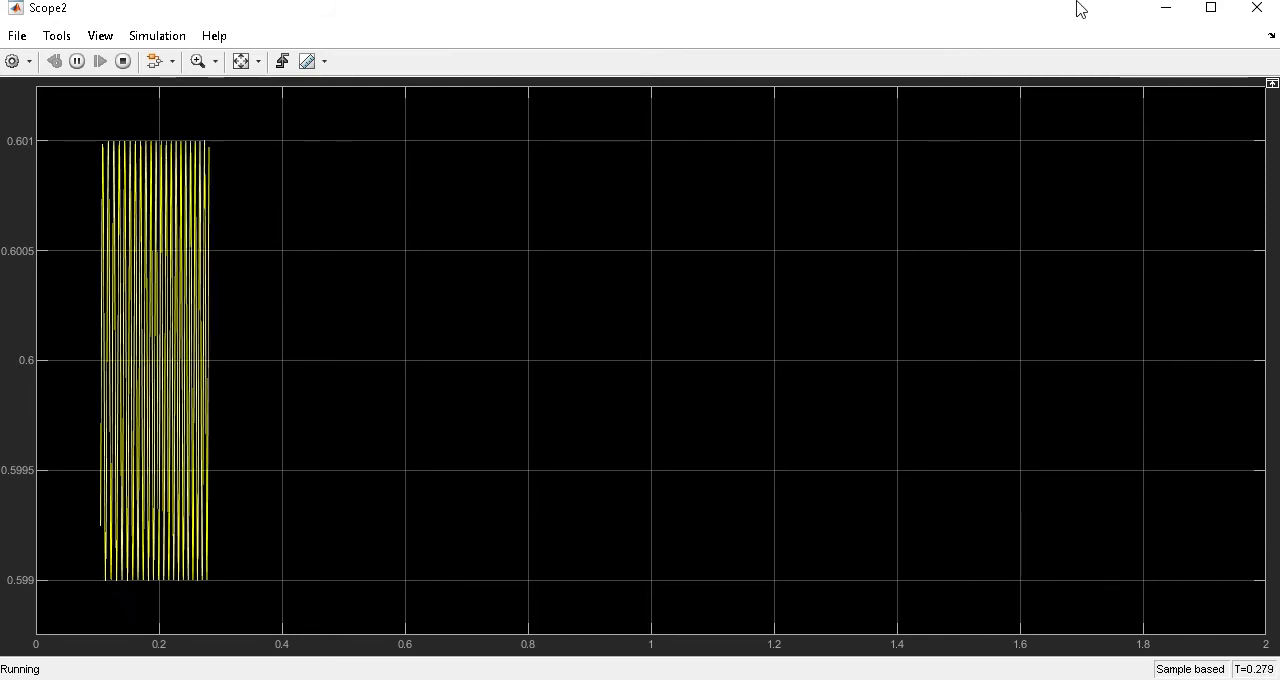
{"action": "left_click", "coordinate": [1165, 8]}
Examine the output voltage scope during the running estimation, rescaling its axes to fit the growing waveform.
{"action": "double_click", "coordinate": [1131, 357]}
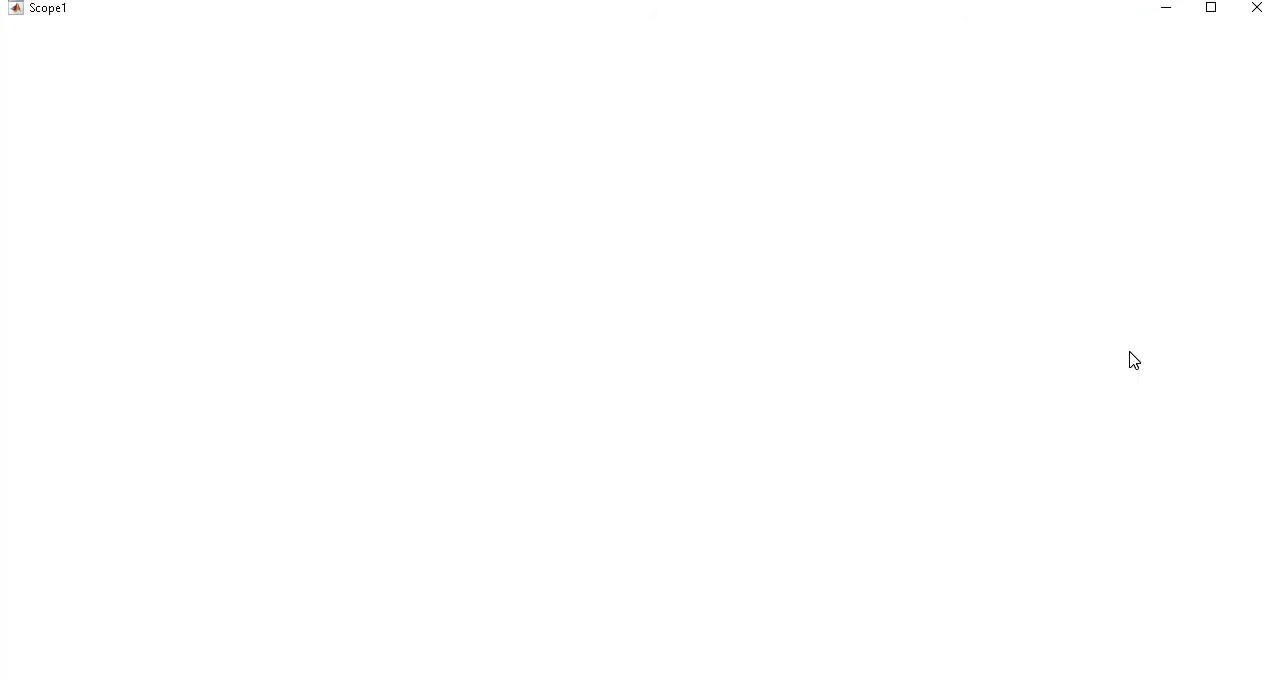
{"action": "left_click", "coordinate": [240, 61]}
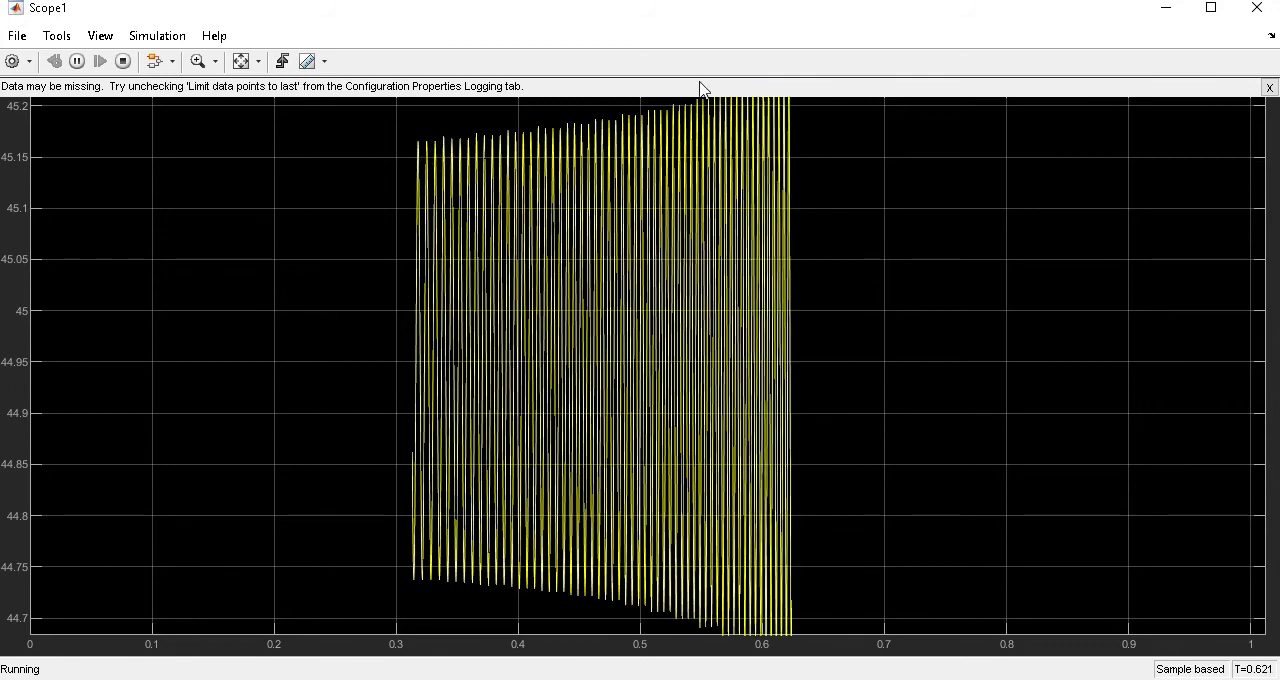
{"action": "left_click", "coordinate": [241, 61]}
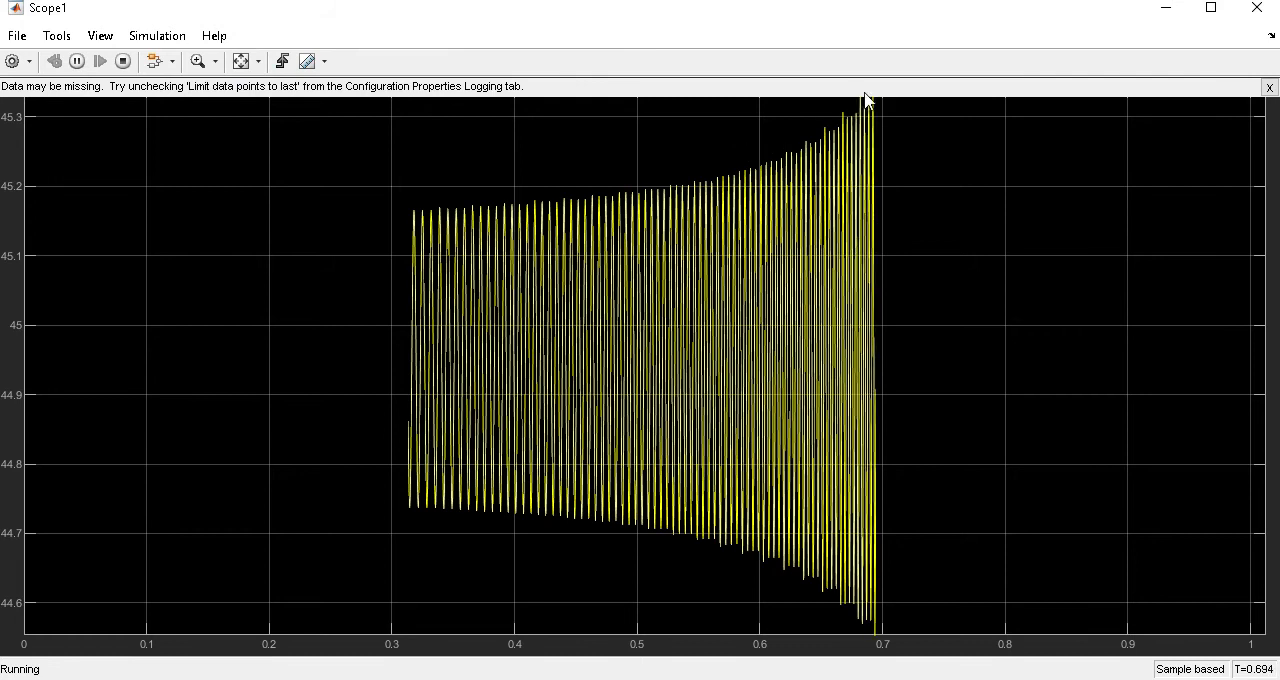
Rescale the output voltage scope's axes to the signal, watch the run until it ends and minimize the scope.
{"action": "left_click", "coordinate": [245, 63]}
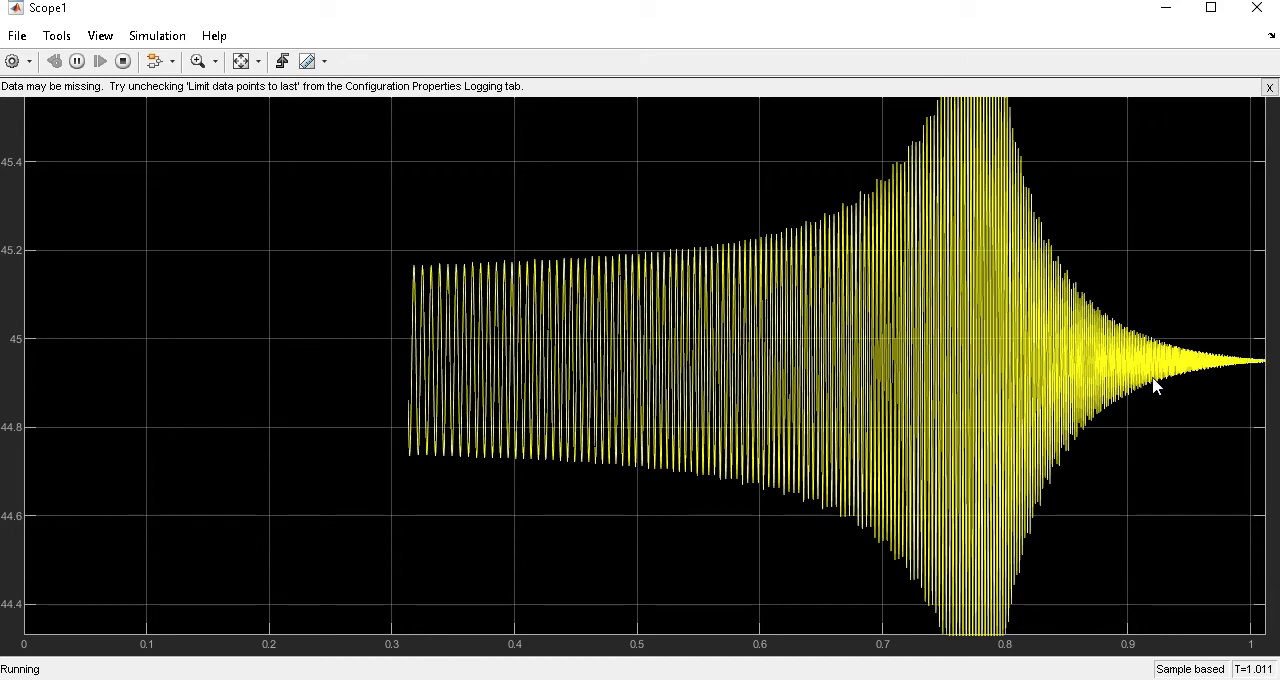
{"action": "left_click", "coordinate": [1166, 8]}
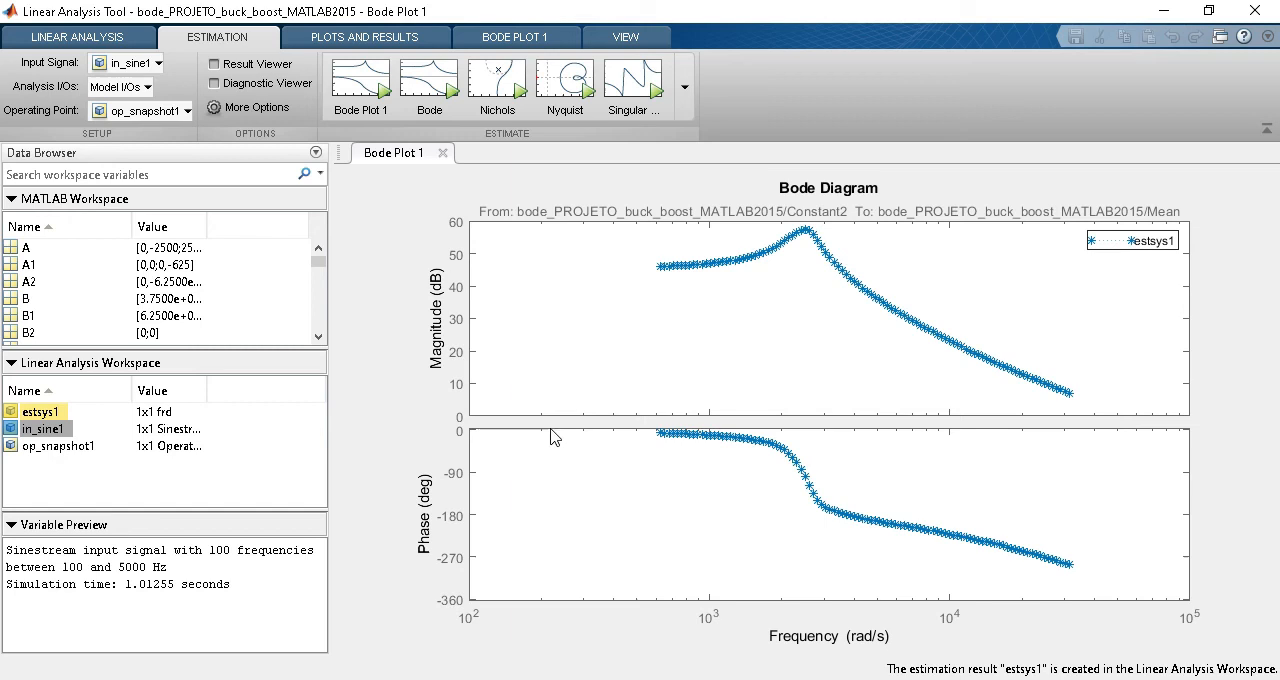
Copy the estimation result estsys1 from the Linear Analysis Workspace into the MATLAB Workspace and check its entry there.
{"action": "left_click", "coordinate": [40, 412]}
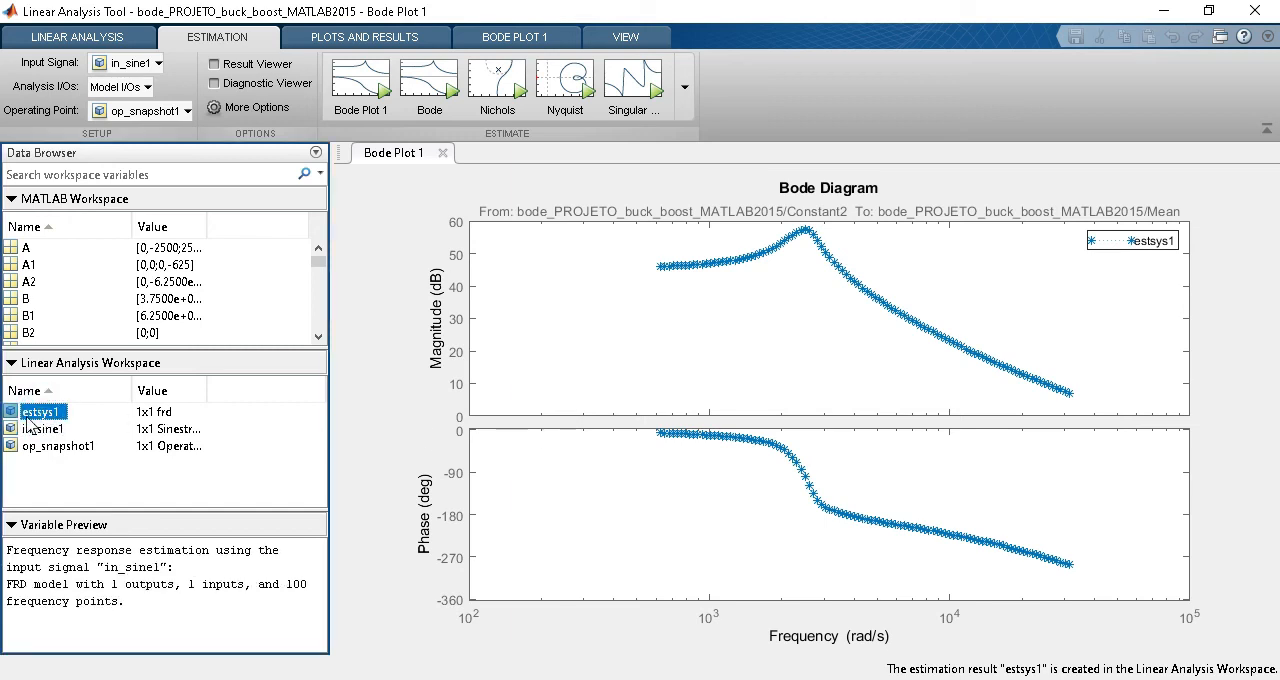
{"action": "left_click_drag", "start_coordinate": [38, 420], "coordinate": [72, 312]}
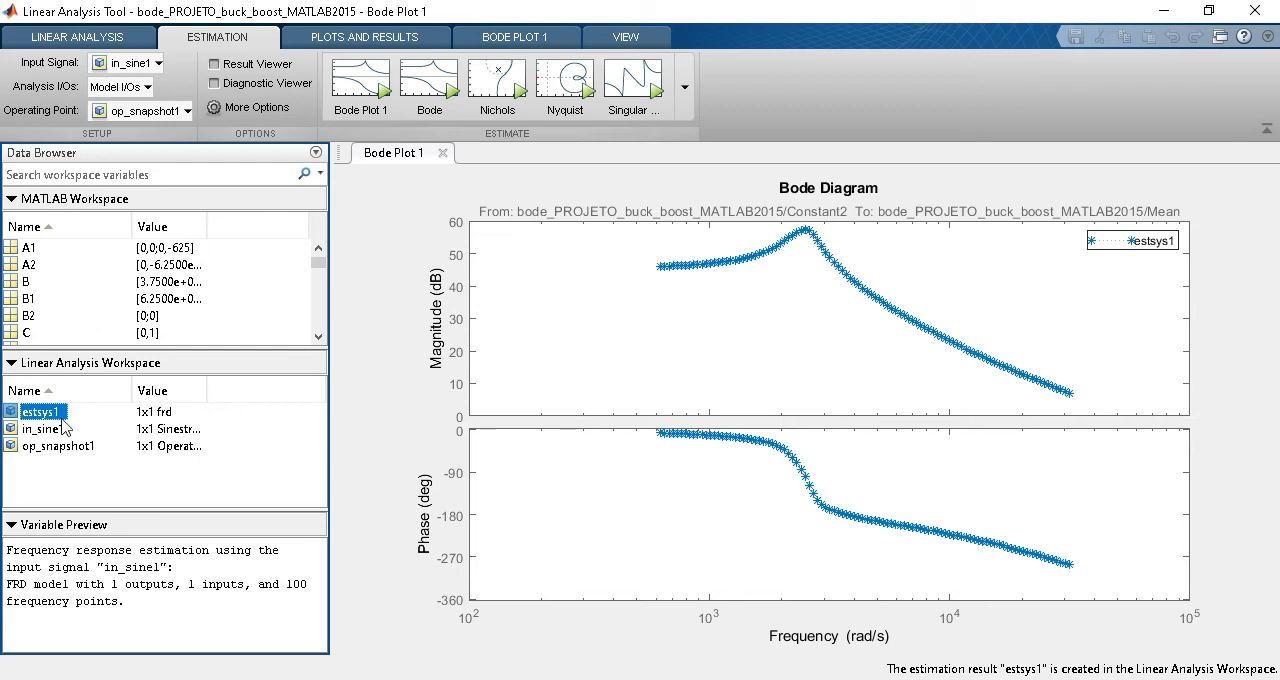
{"action": "left_click", "coordinate": [20, 298]}
{"action": "scroll", "coordinate": [28, 316], "scroll_direction": "down", "scroll_amount": 10}
{"action": "scroll", "coordinate": [28, 316], "scroll_direction": "down", "scroll_amount": 1}
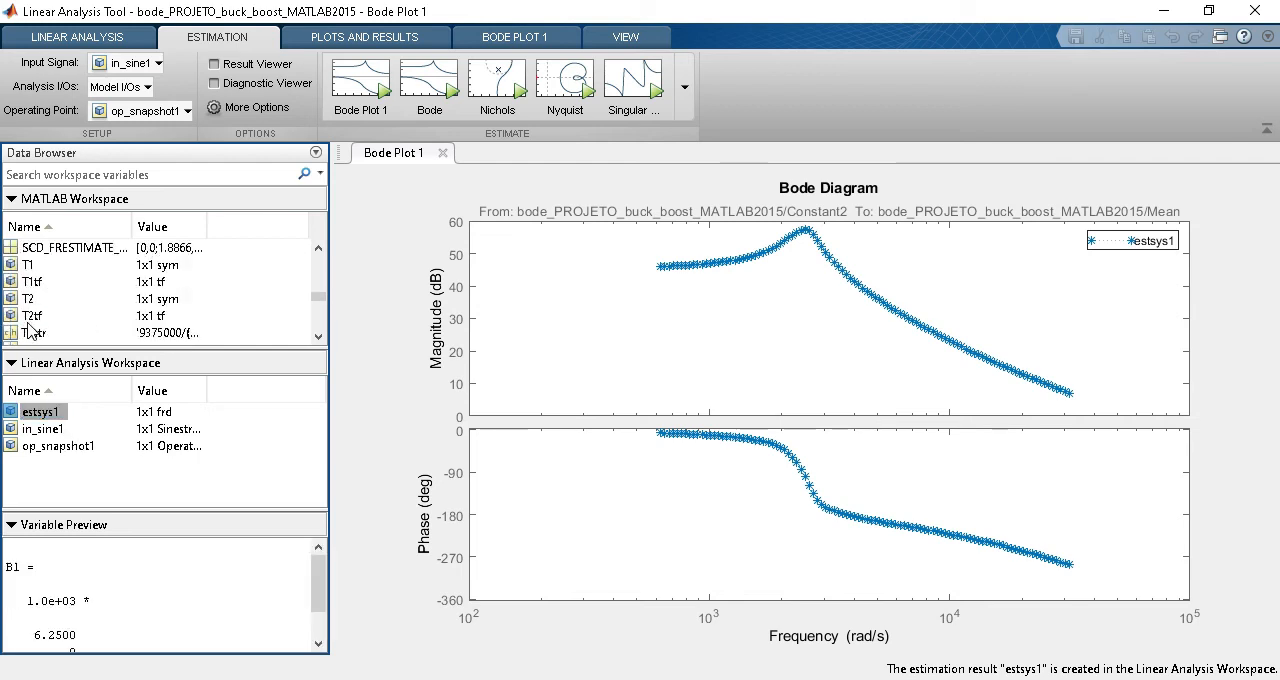
{"action": "scroll", "coordinate": [30, 334], "scroll_direction": "up", "scroll_amount": 4}
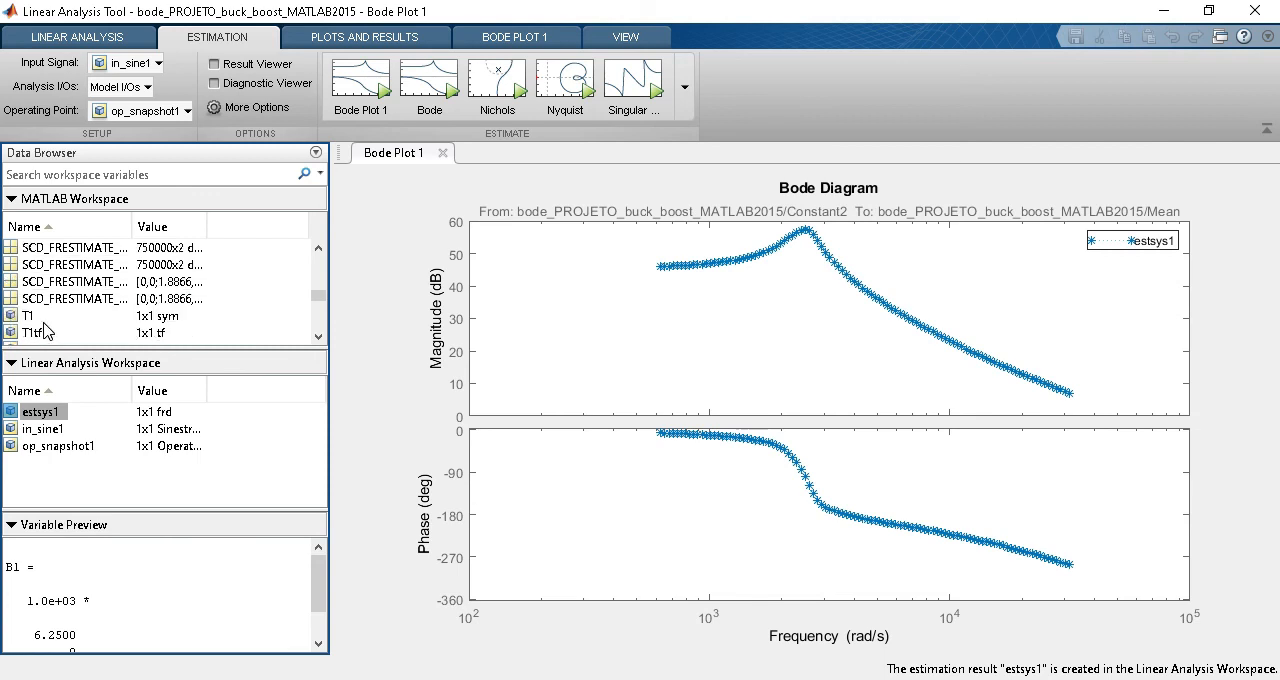
{"action": "scroll", "coordinate": [43, 324], "scroll_direction": "down", "scroll_amount": 1}
{"action": "scroll", "coordinate": [42, 316], "scroll_direction": "up", "scroll_amount": 1}
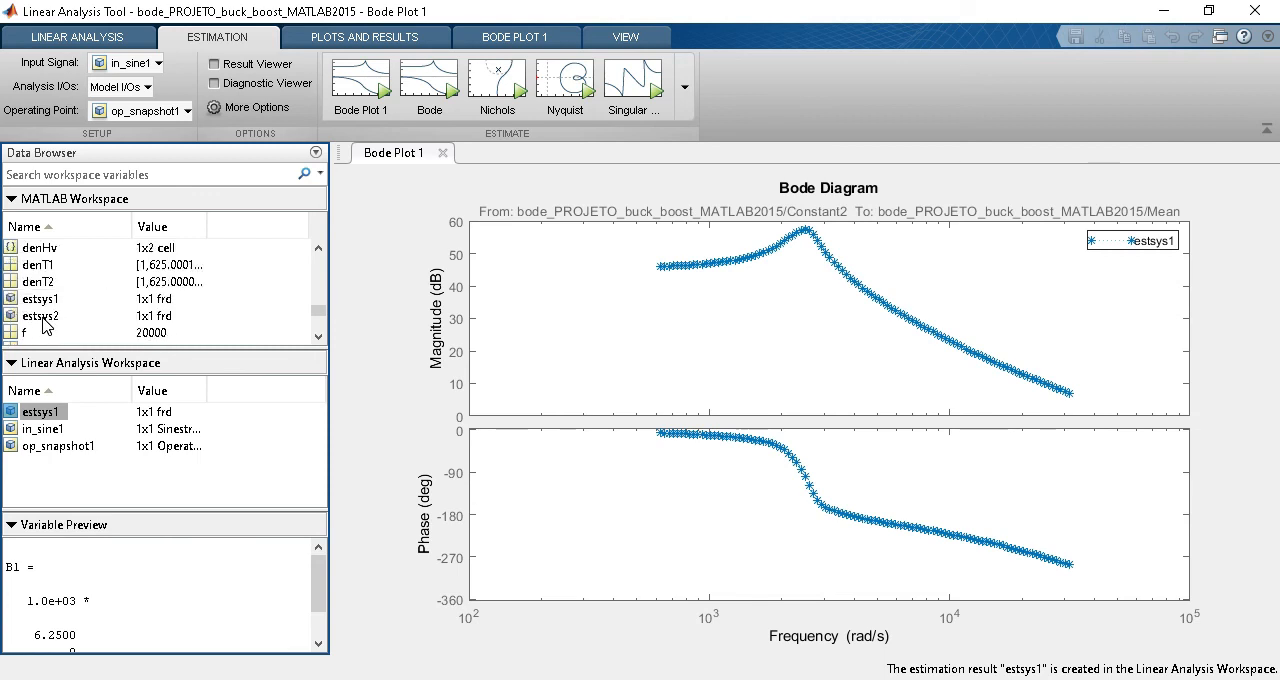
{"action": "left_click", "coordinate": [42, 299]}
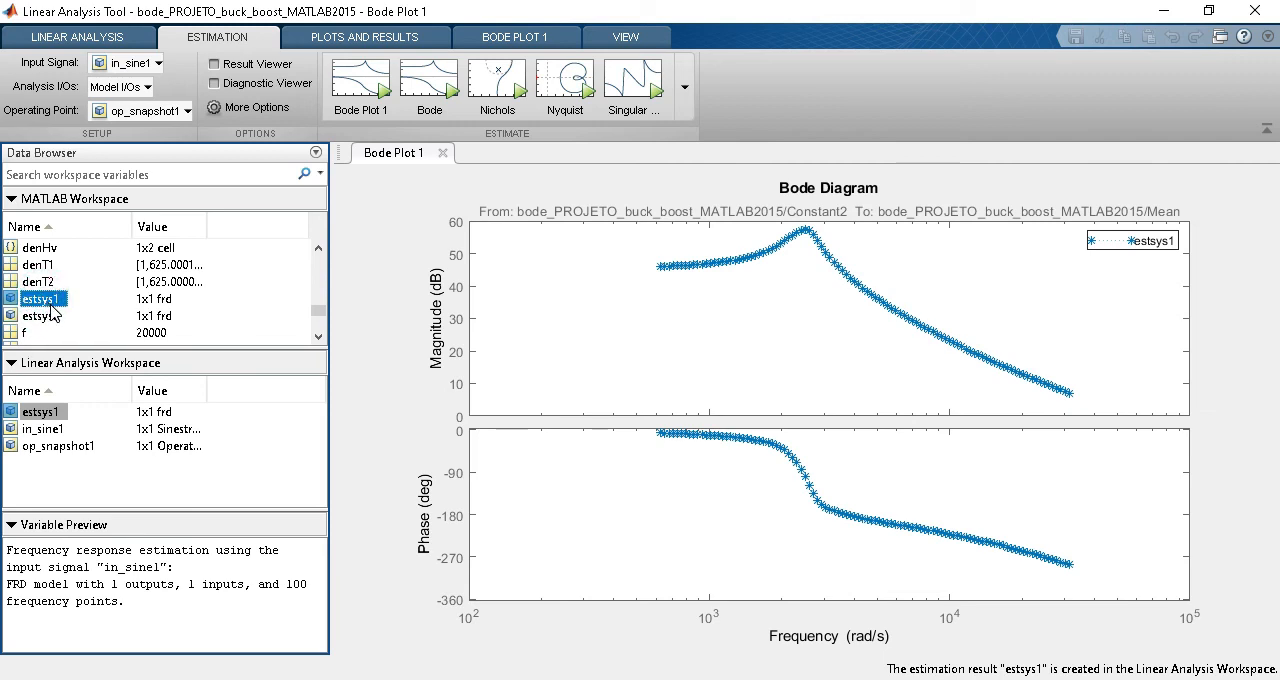
Switch to the Equacoes_buck_boost.m script and select the T1tf variable name in the minreal assignment on line 44.
{"action": "mouse_move", "coordinate": [760, 679]}
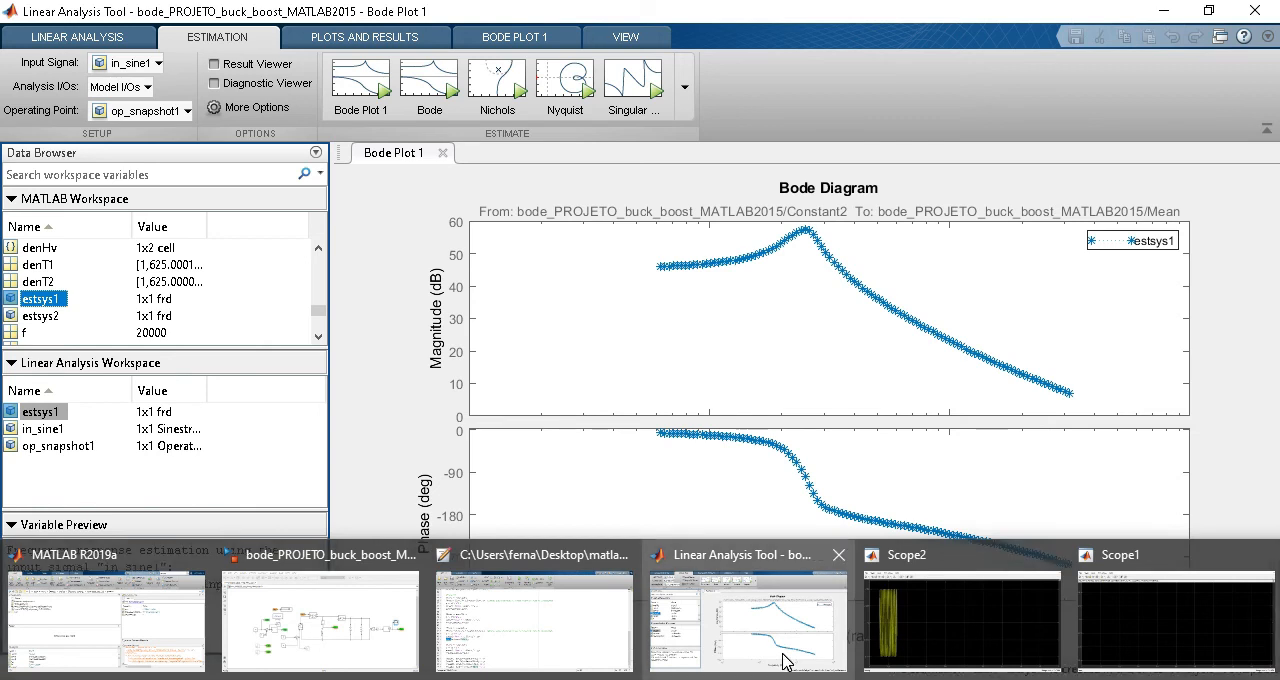
{"action": "left_click", "coordinate": [510, 620]}
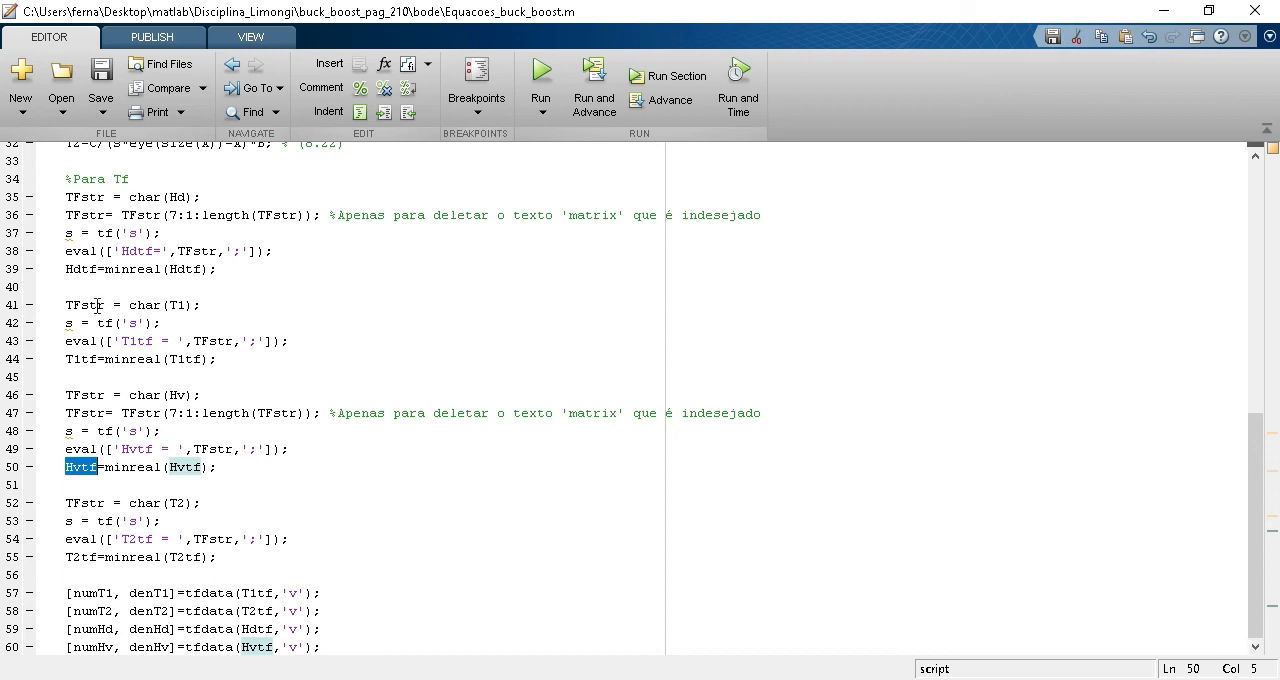
{"action": "left_click", "coordinate": [83, 364]}
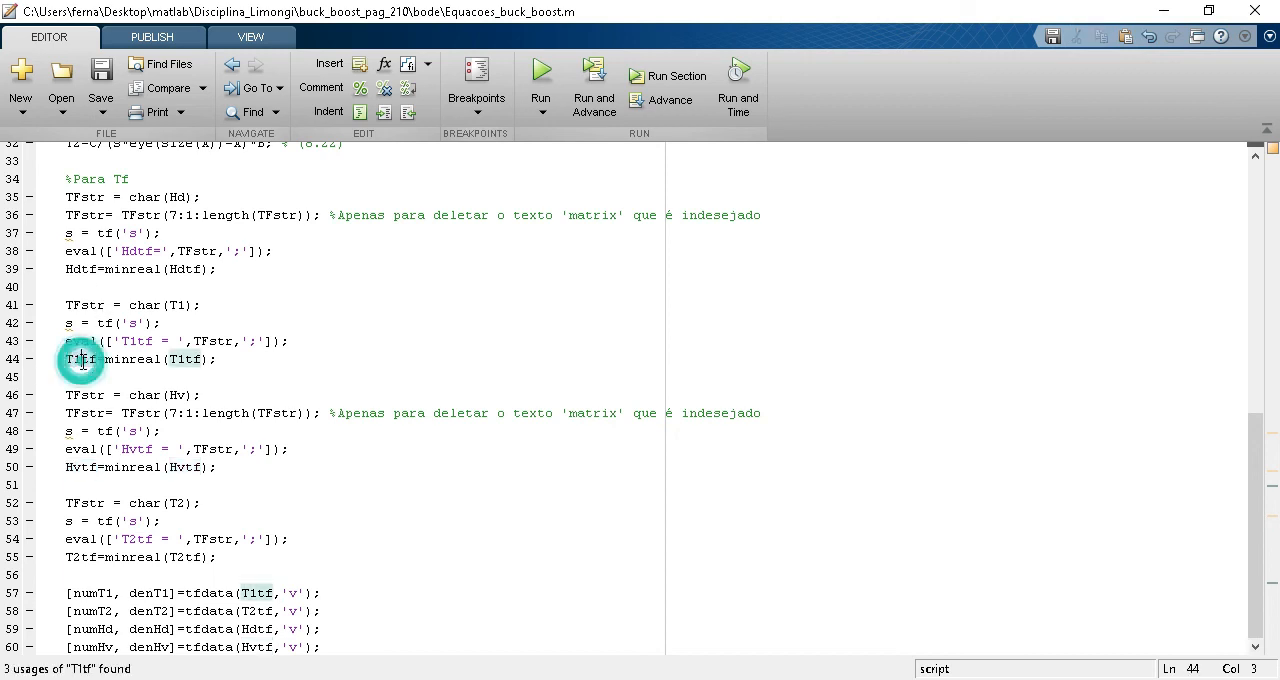
{"action": "double_click", "coordinate": [90, 360]}
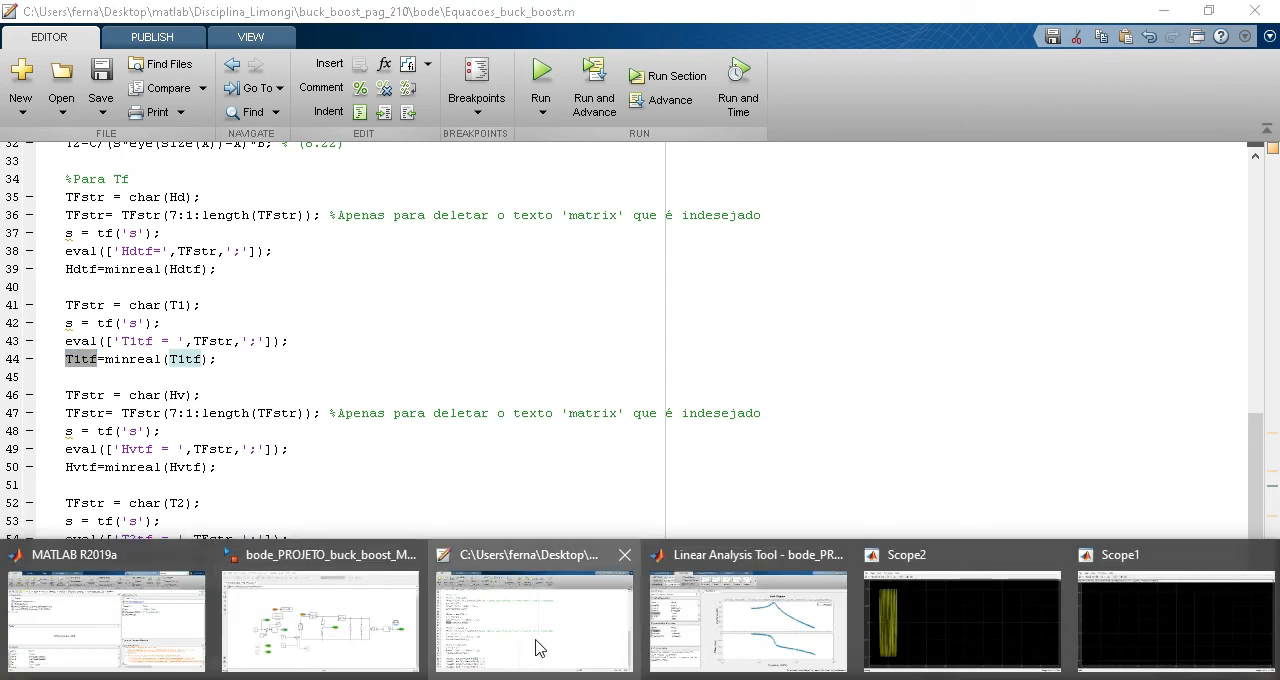
Switch to the main MATLAB window, clear the command output with clc and plot the theoretical response with bode(T1tf).
{"action": "left_click", "coordinate": [118, 592]}
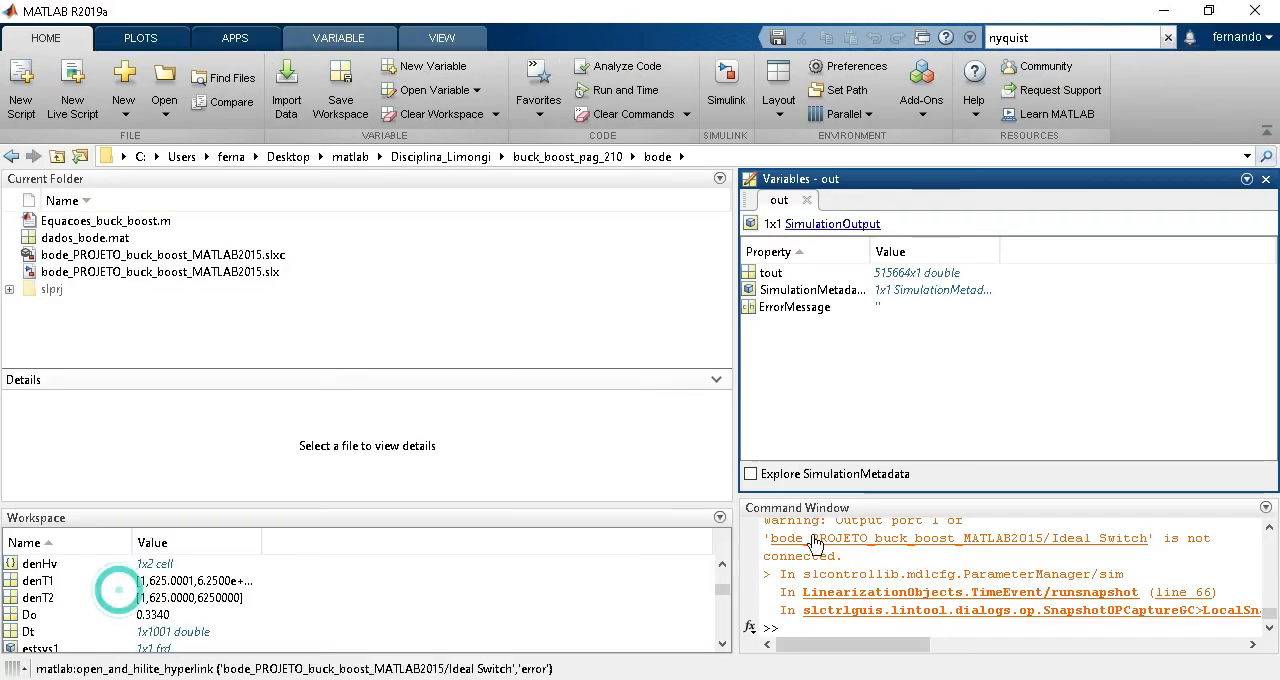
{"action": "left_click", "coordinate": [880, 623]}
{"action": "type", "text": "clc"}
{"action": "key", "text": "Return"}
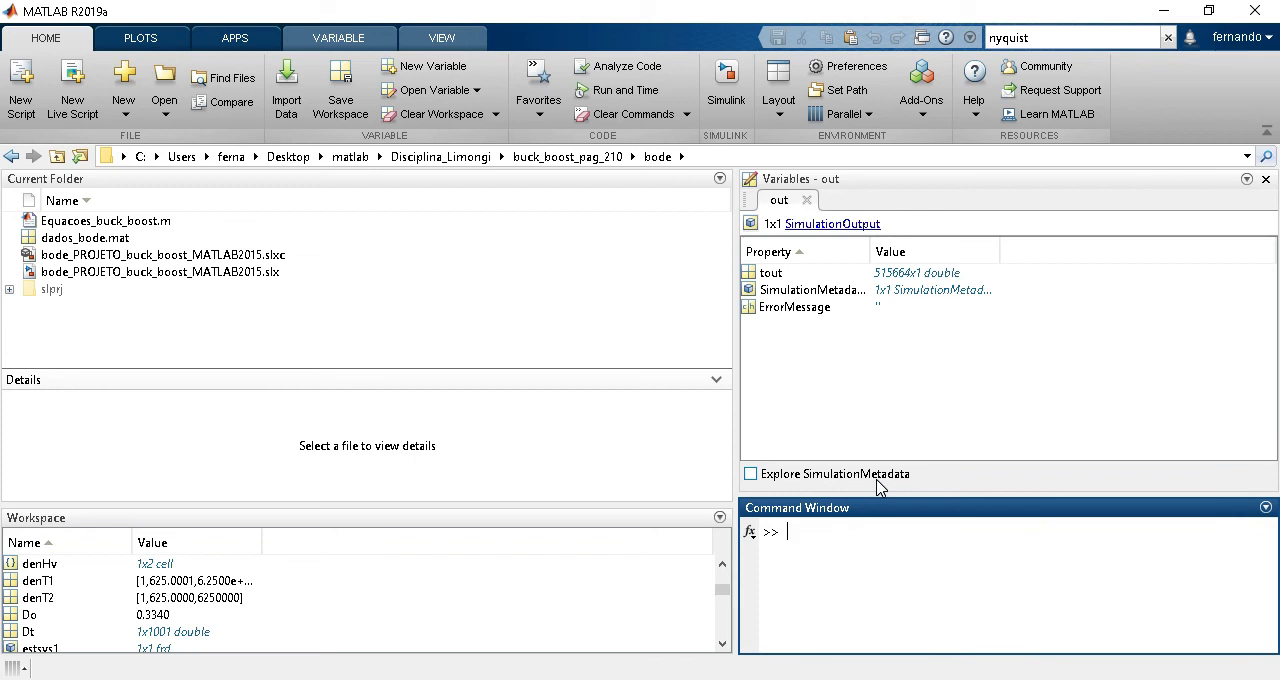
{"action": "type", "text": "bode ("}
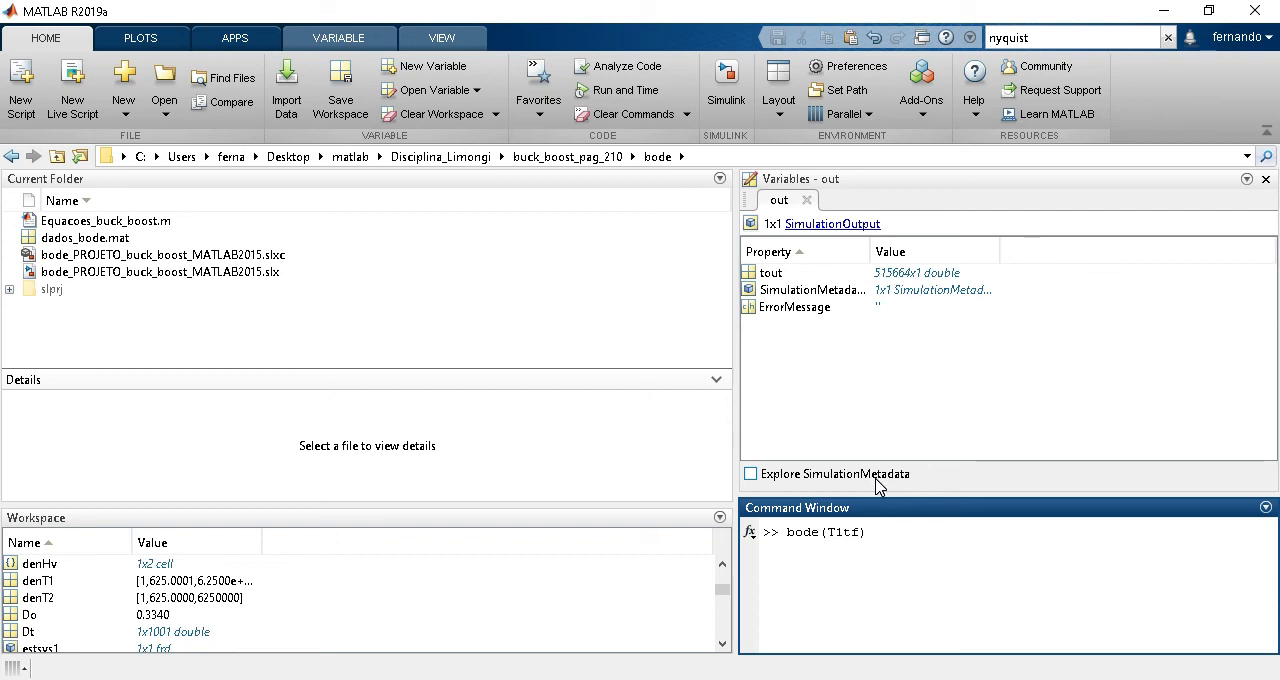
{"action": "key", "text": "Return"}
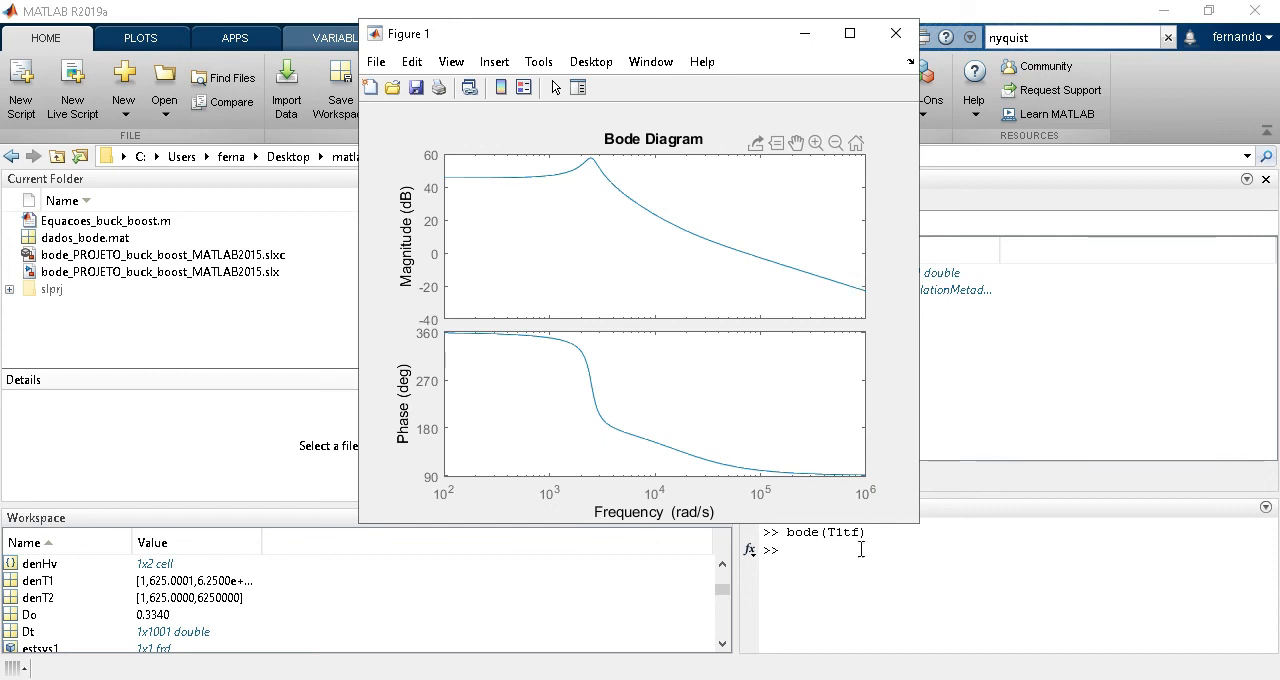
Keep the T1tf curve for overlaying further plots by running hold on in the Command Window.
{"action": "left_click", "coordinate": [826, 568]}
{"action": "type", "text": "ho"}
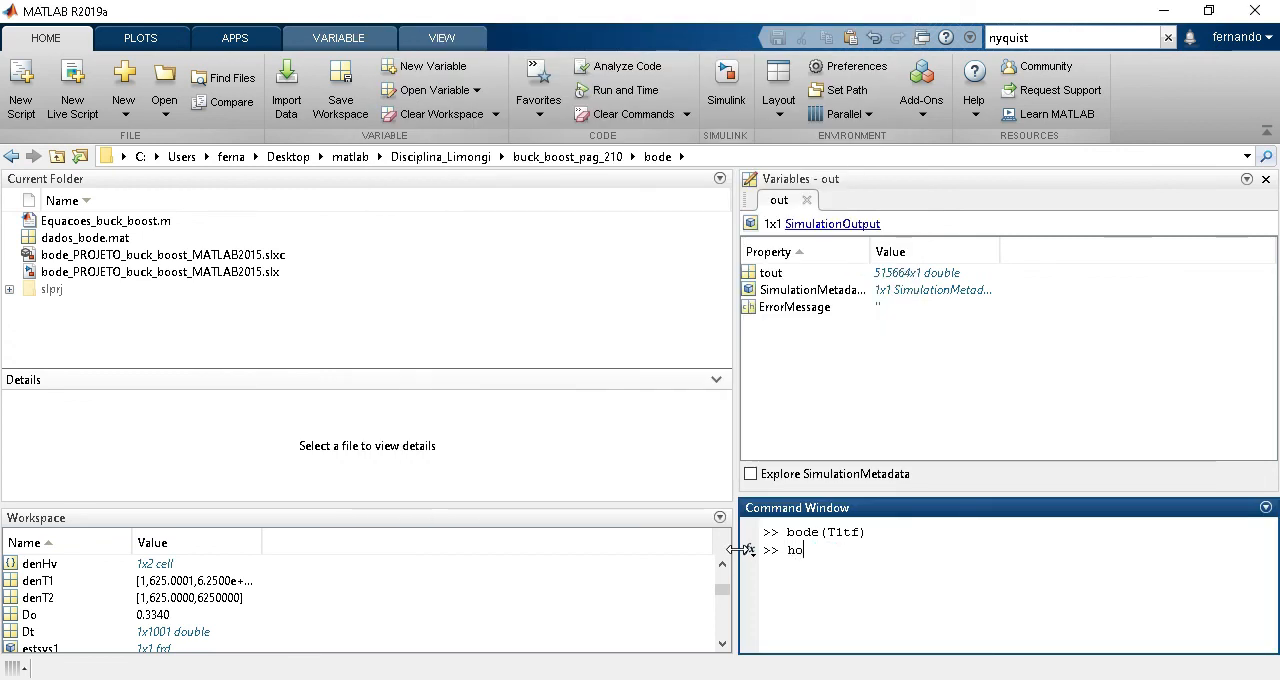
{"action": "type", "text": "ld on"}
{"action": "key", "text": "Return"}
Reuse the earlier bode(estsys2) command as bode(estsys1) to overlay the estimated response, and bring the Bode figure to the front.
{"action": "key", "text": "Up"}
{"action": "key", "text": "Up"}
{"action": "key", "text": "Up"}
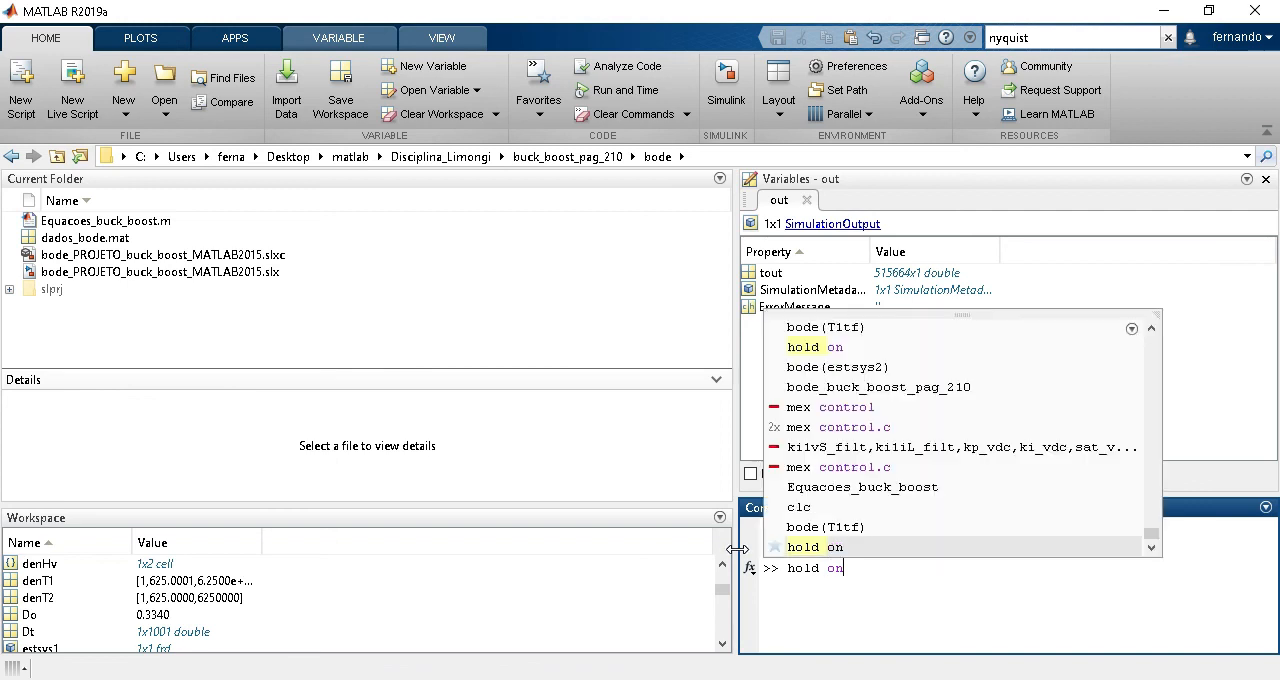
{"action": "key", "text": "Down"}
{"action": "key", "text": "Down"}
{"action": "key", "text": "Up"}
{"action": "key", "text": "Up"}
{"action": "key", "text": "Down"}
{"action": "key", "text": "Up"}
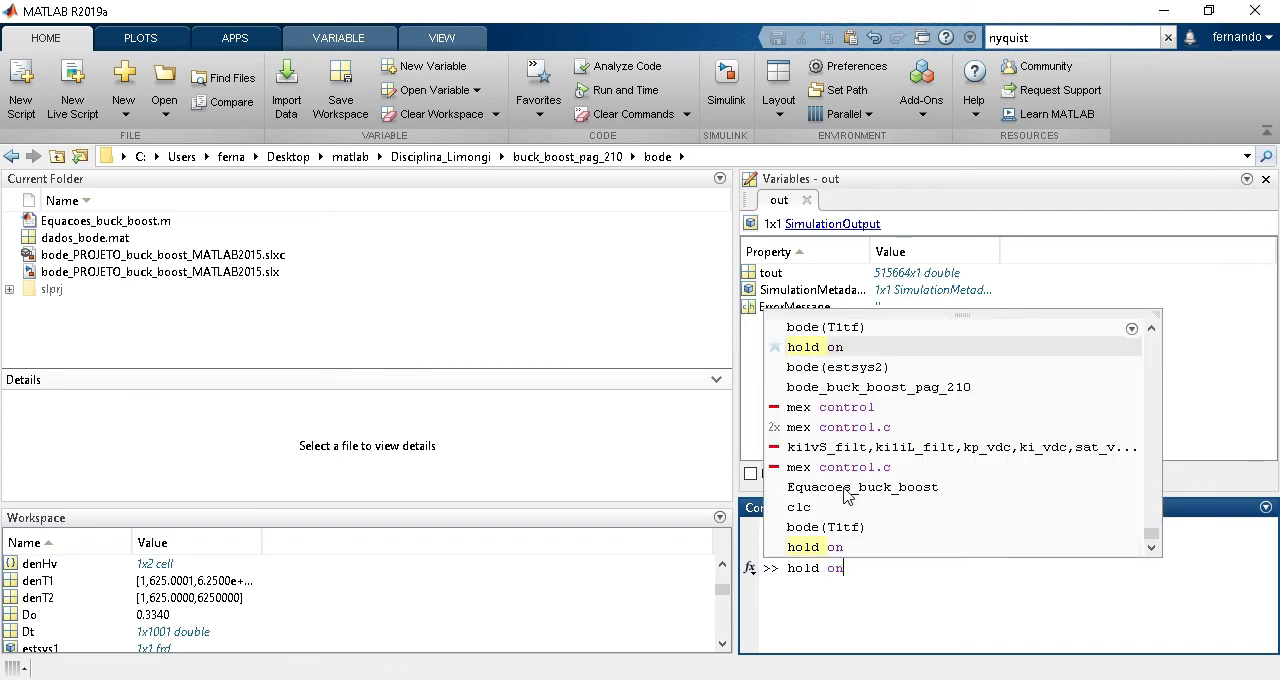
{"action": "left_click", "coordinate": [877, 368]}
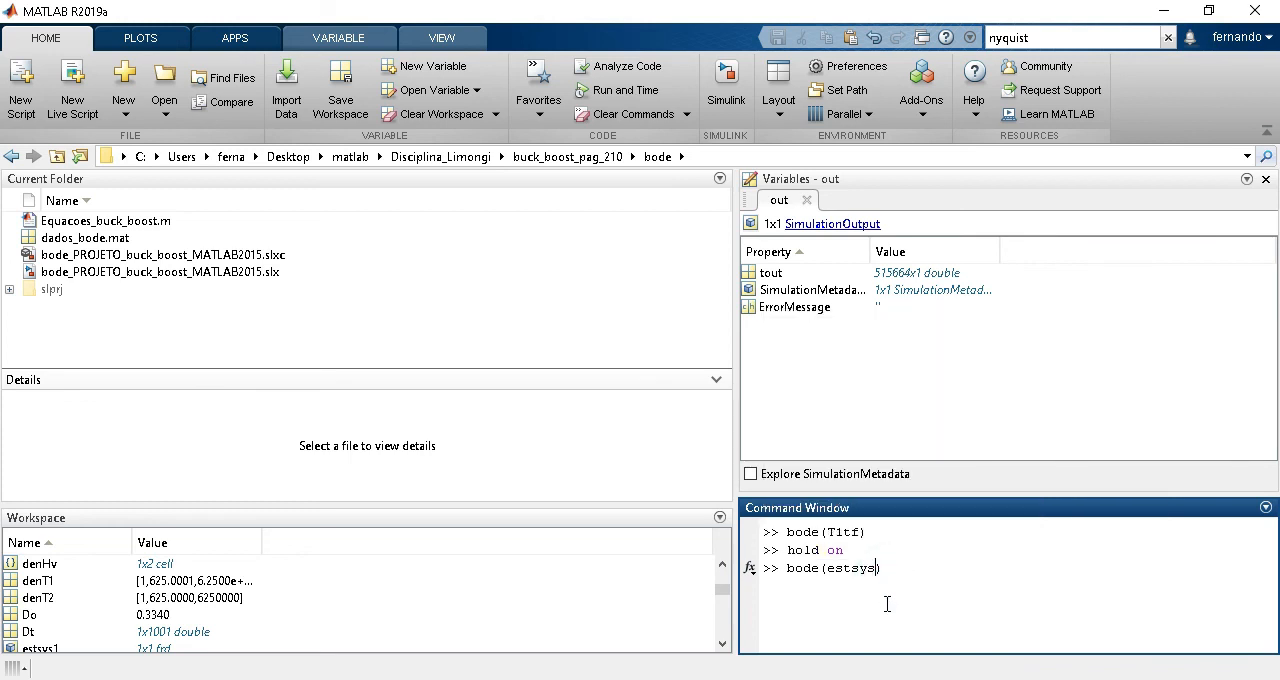
{"action": "key", "text": "Return"}
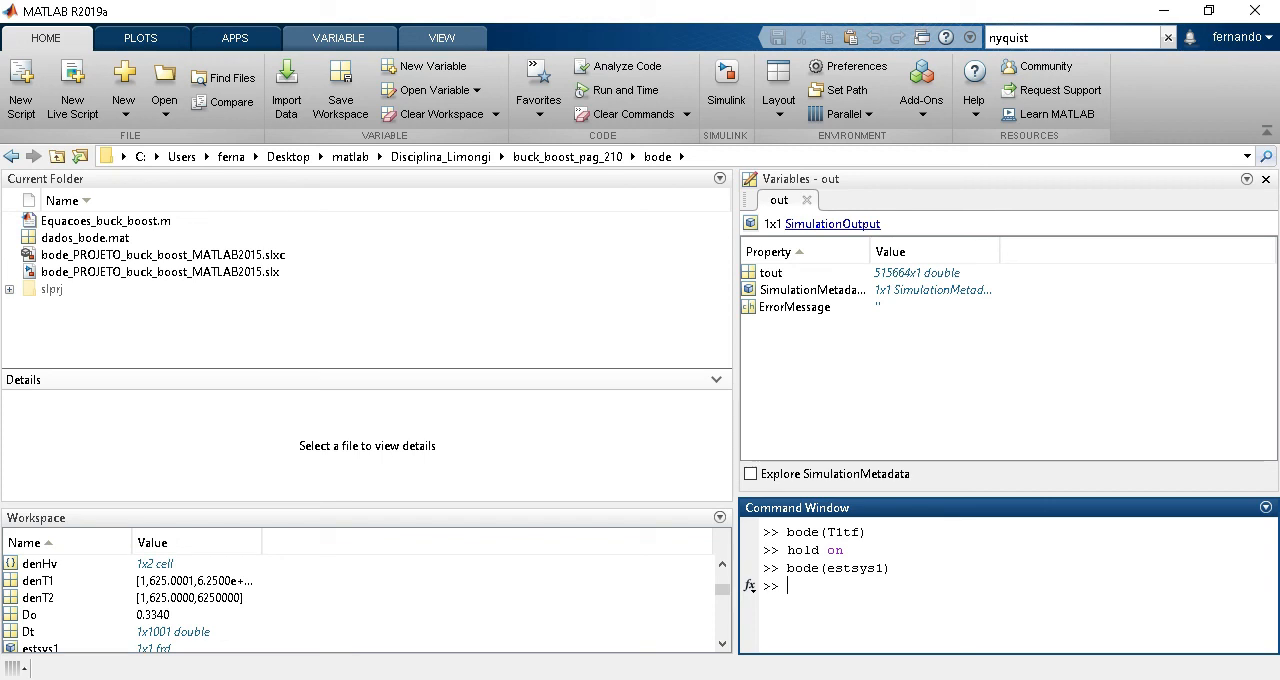
{"action": "left_click", "coordinate": [1240, 628]}
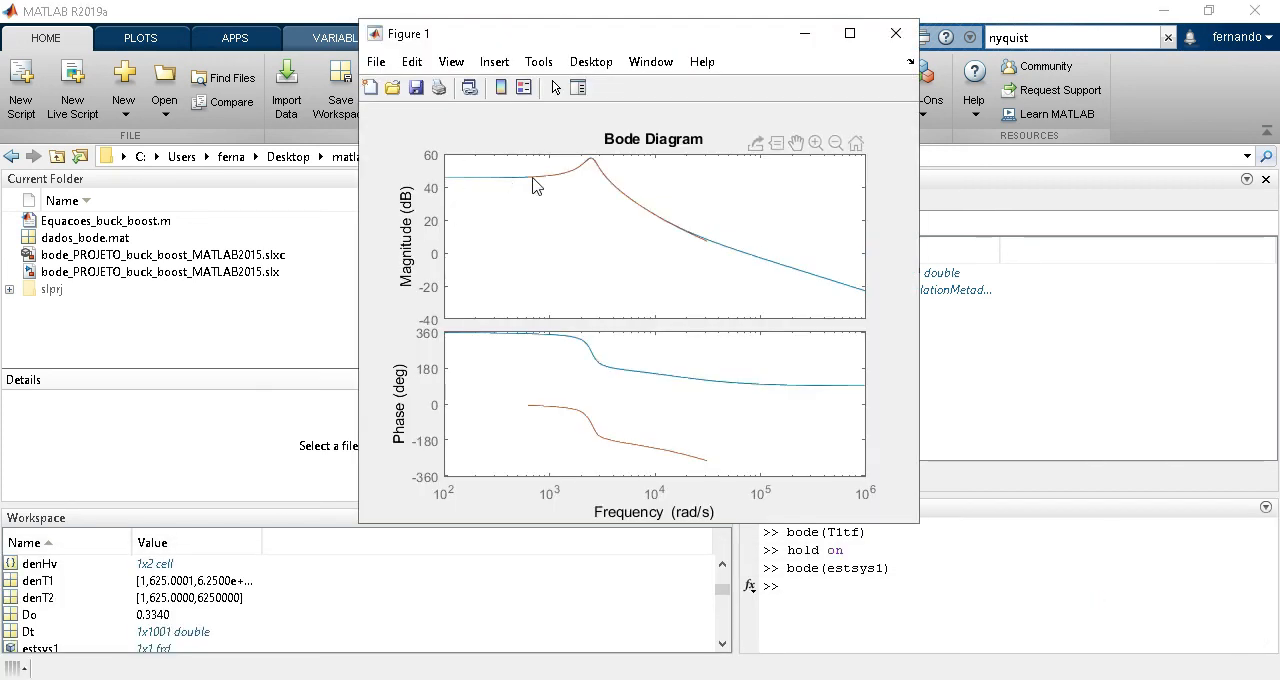